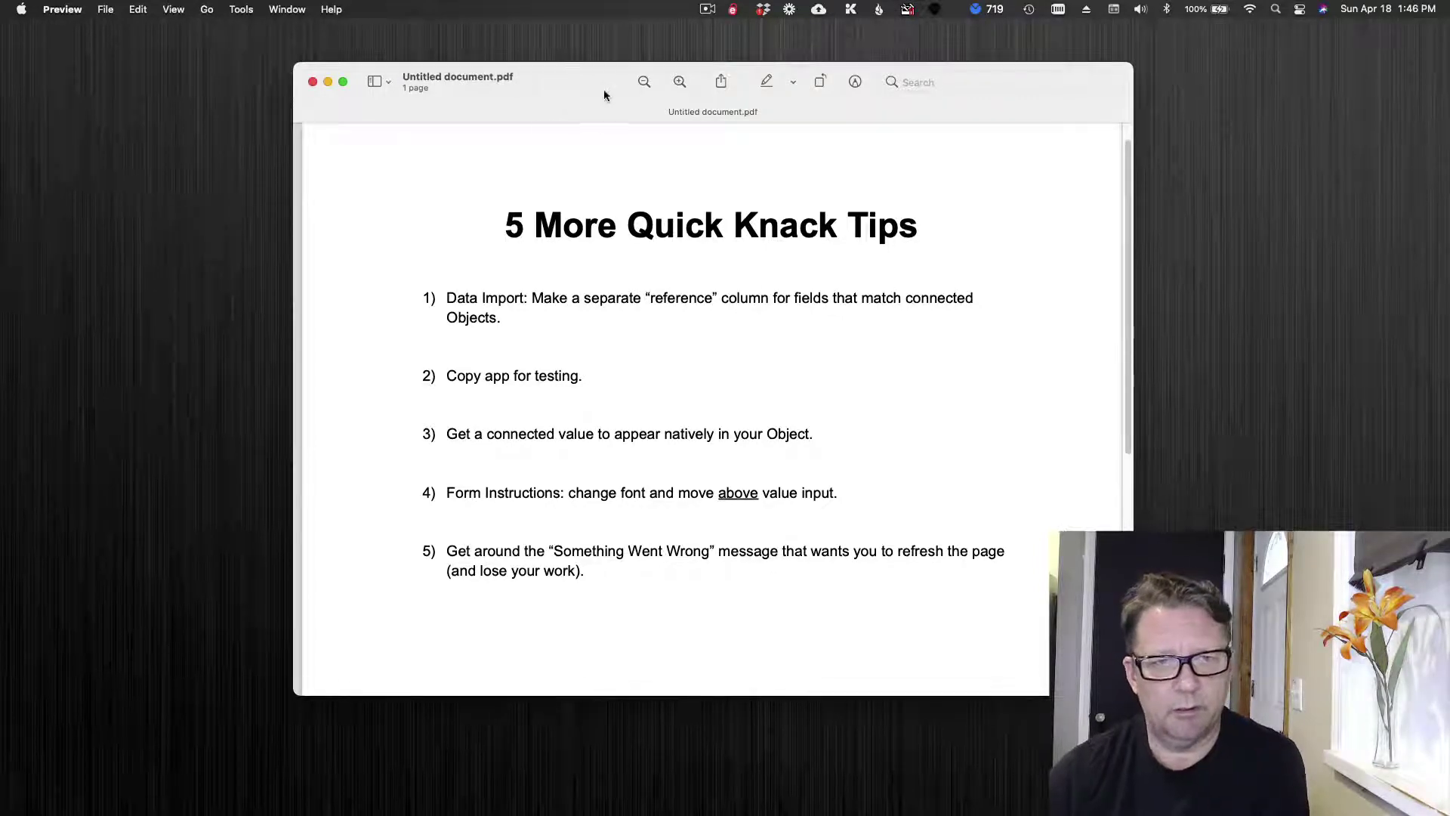
Examine the Product Name and *name Reference columns in the Sensors Upload 2 sheet against the Sensor Placement records in SWSD Sites
left_click_drag(577, 85, 674, 162)
key("super+w")
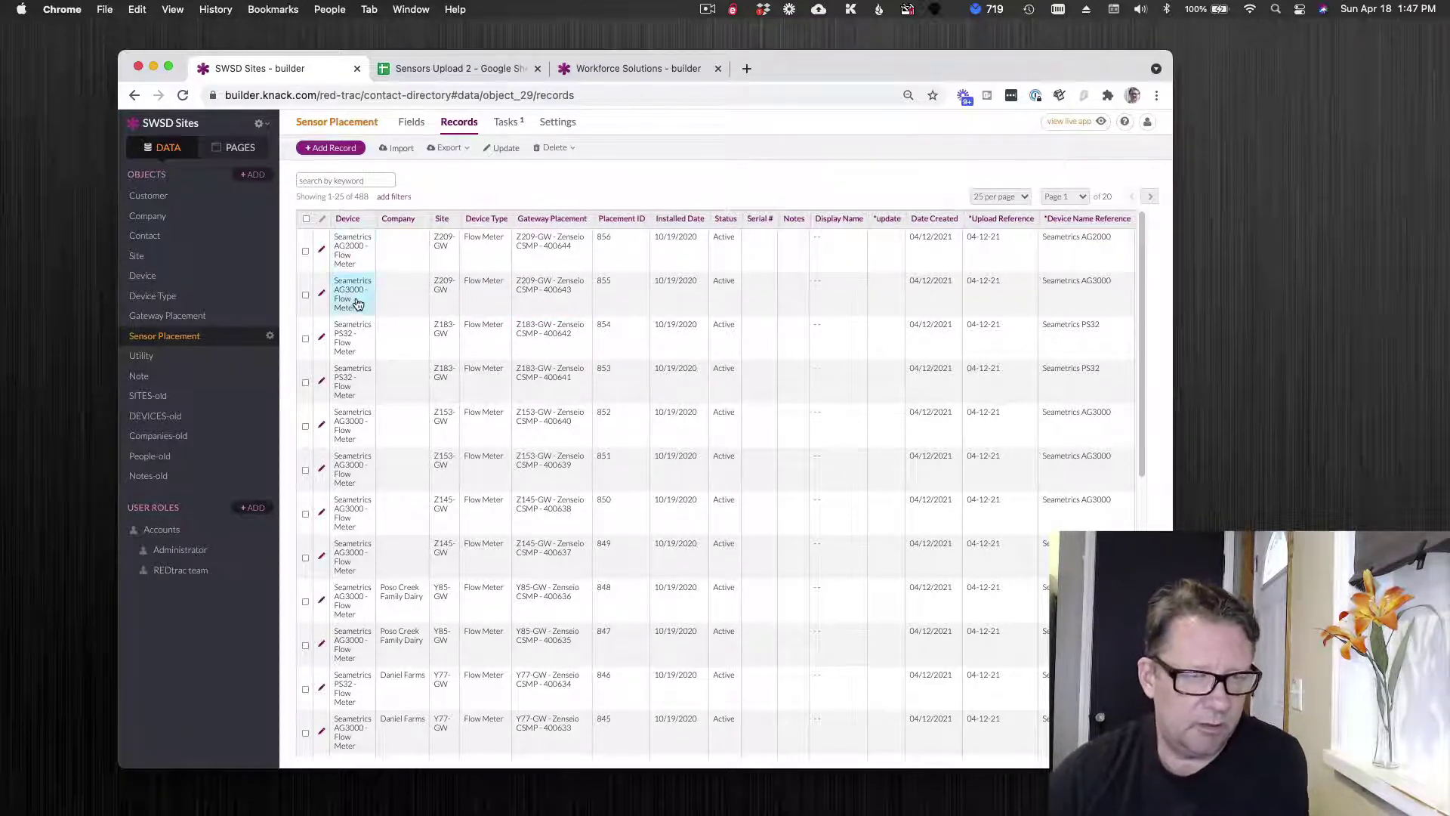
left_click(440, 68)
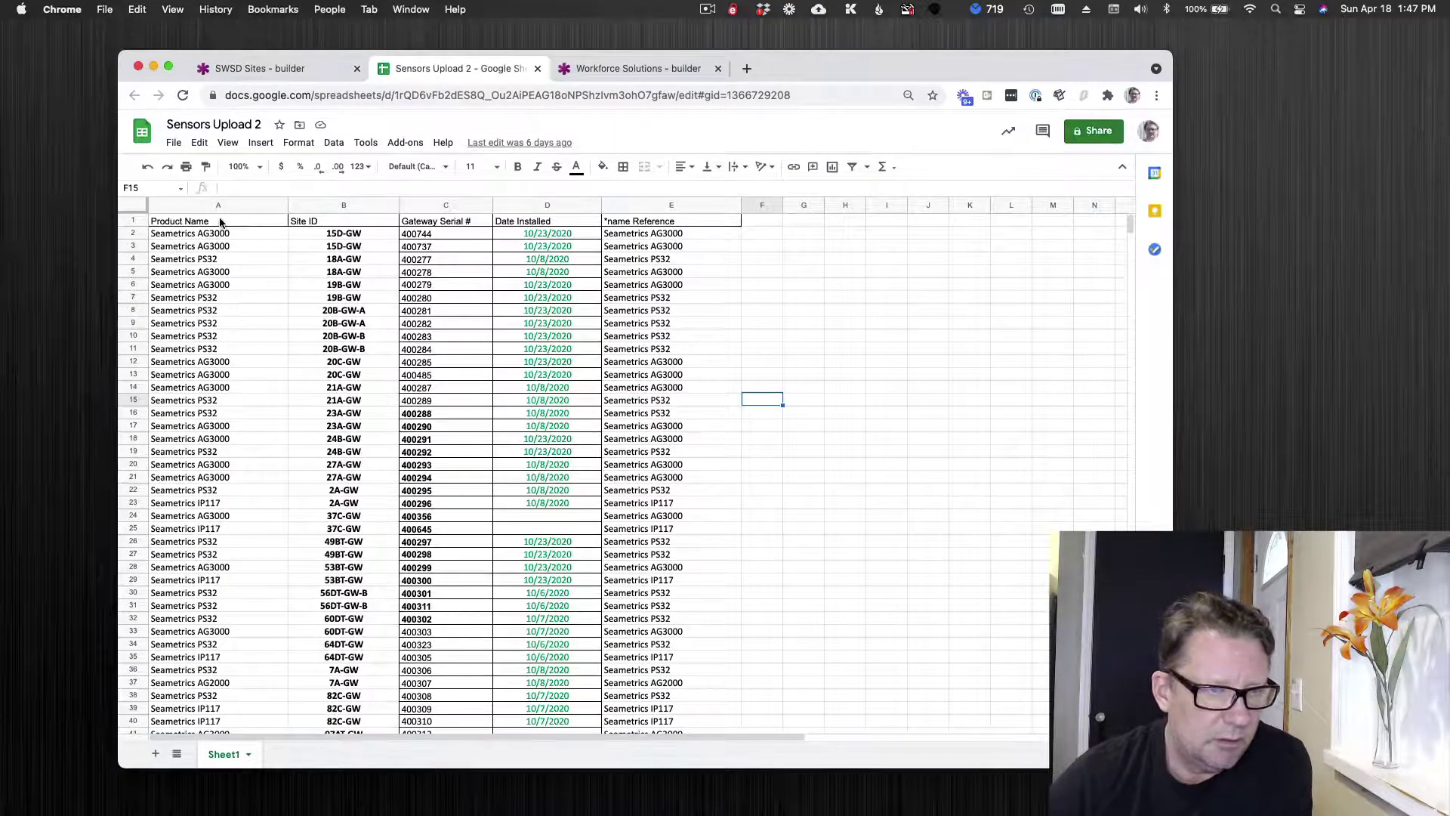
left_click_drag(219, 205, 531, 235)
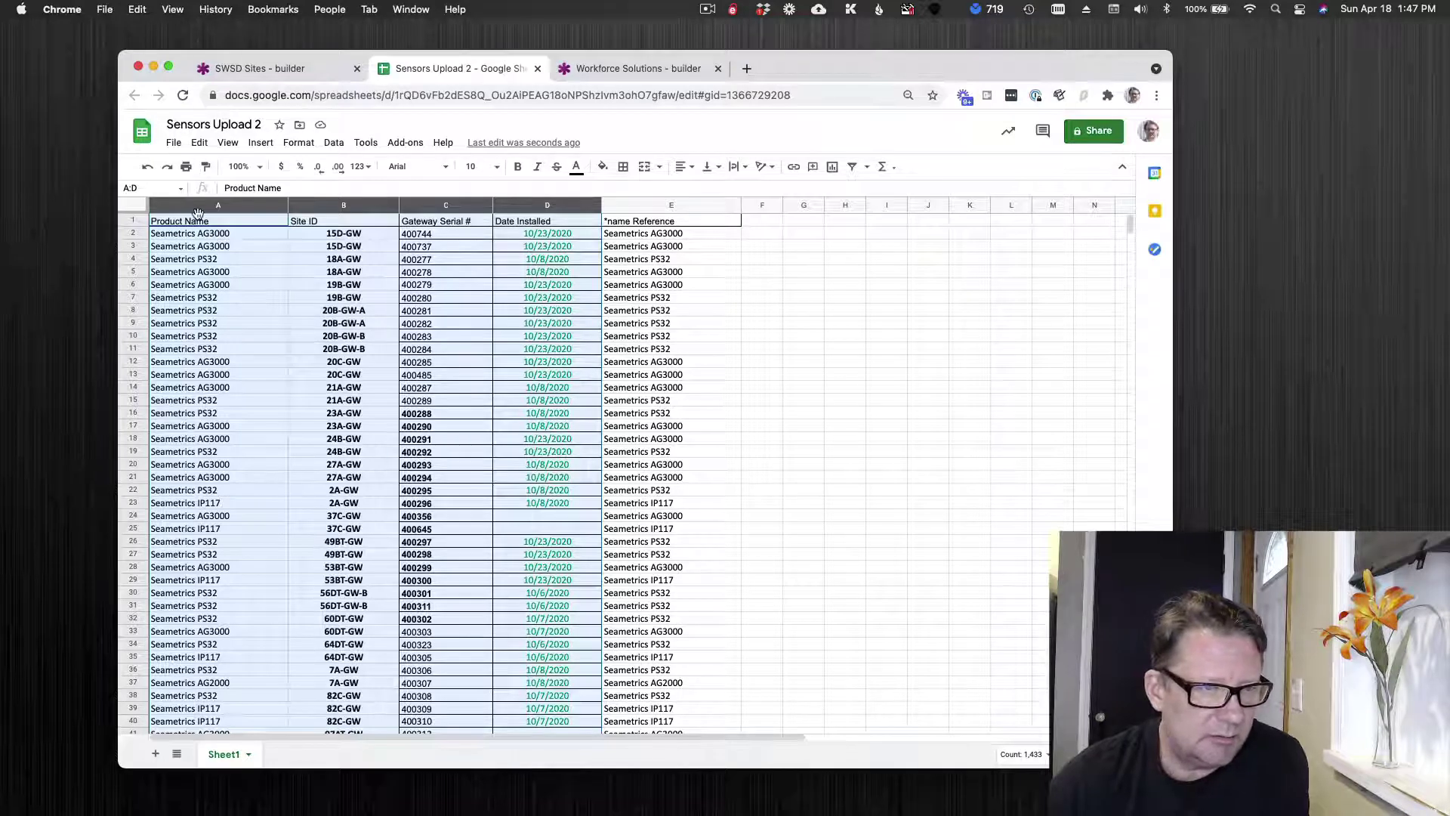
left_click(269, 333)
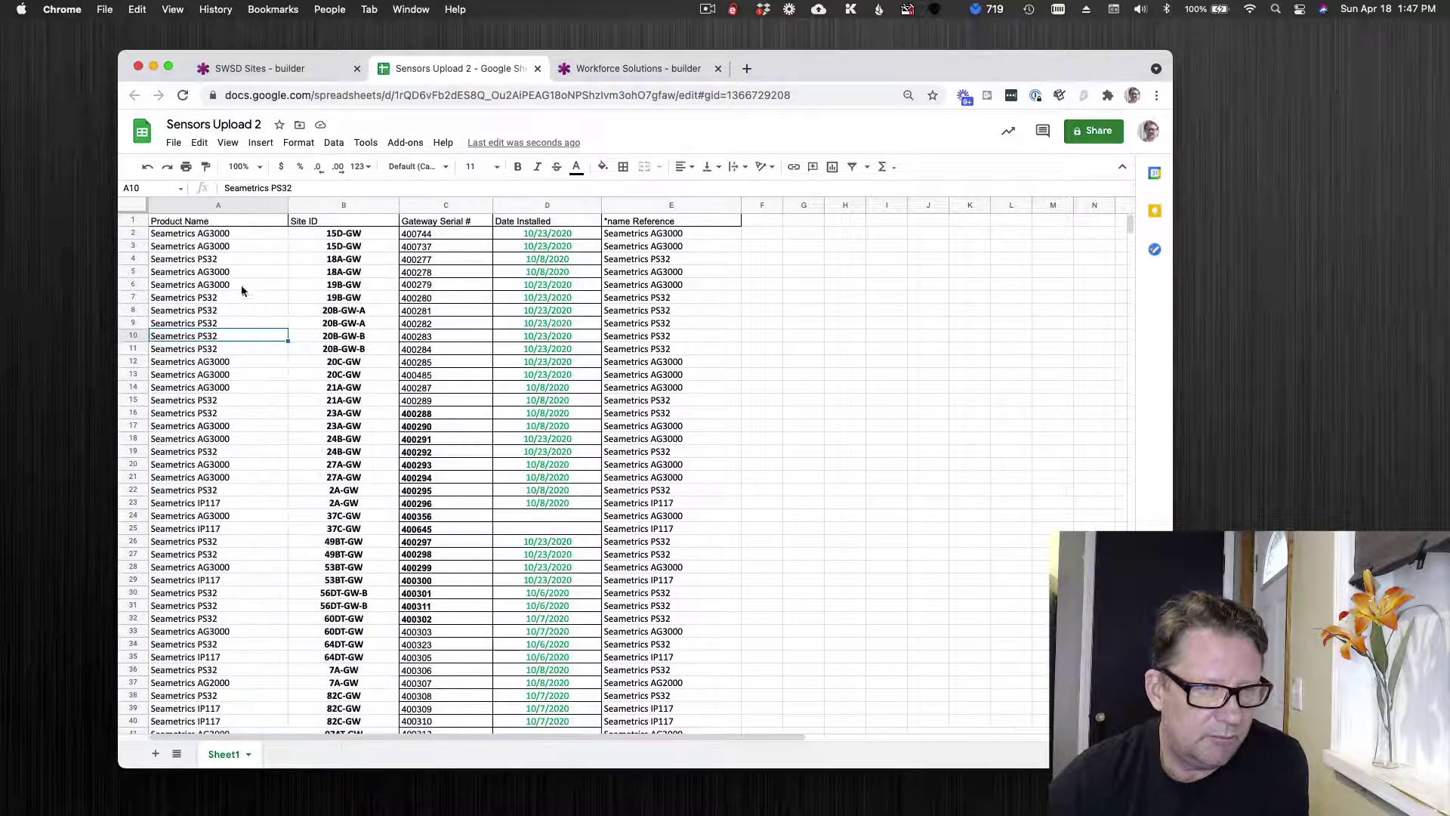
left_click(194, 204)
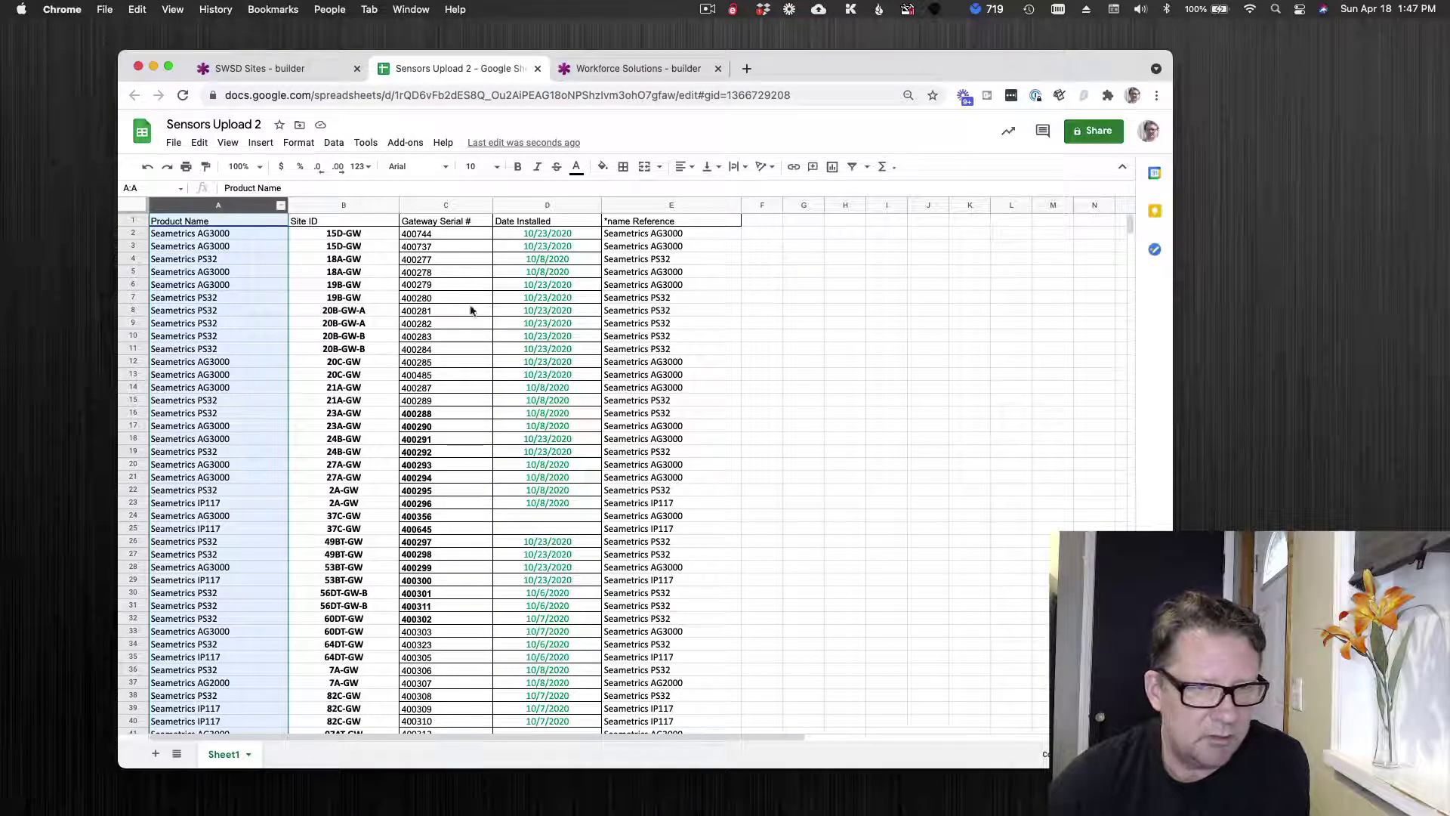
left_click(624, 223)
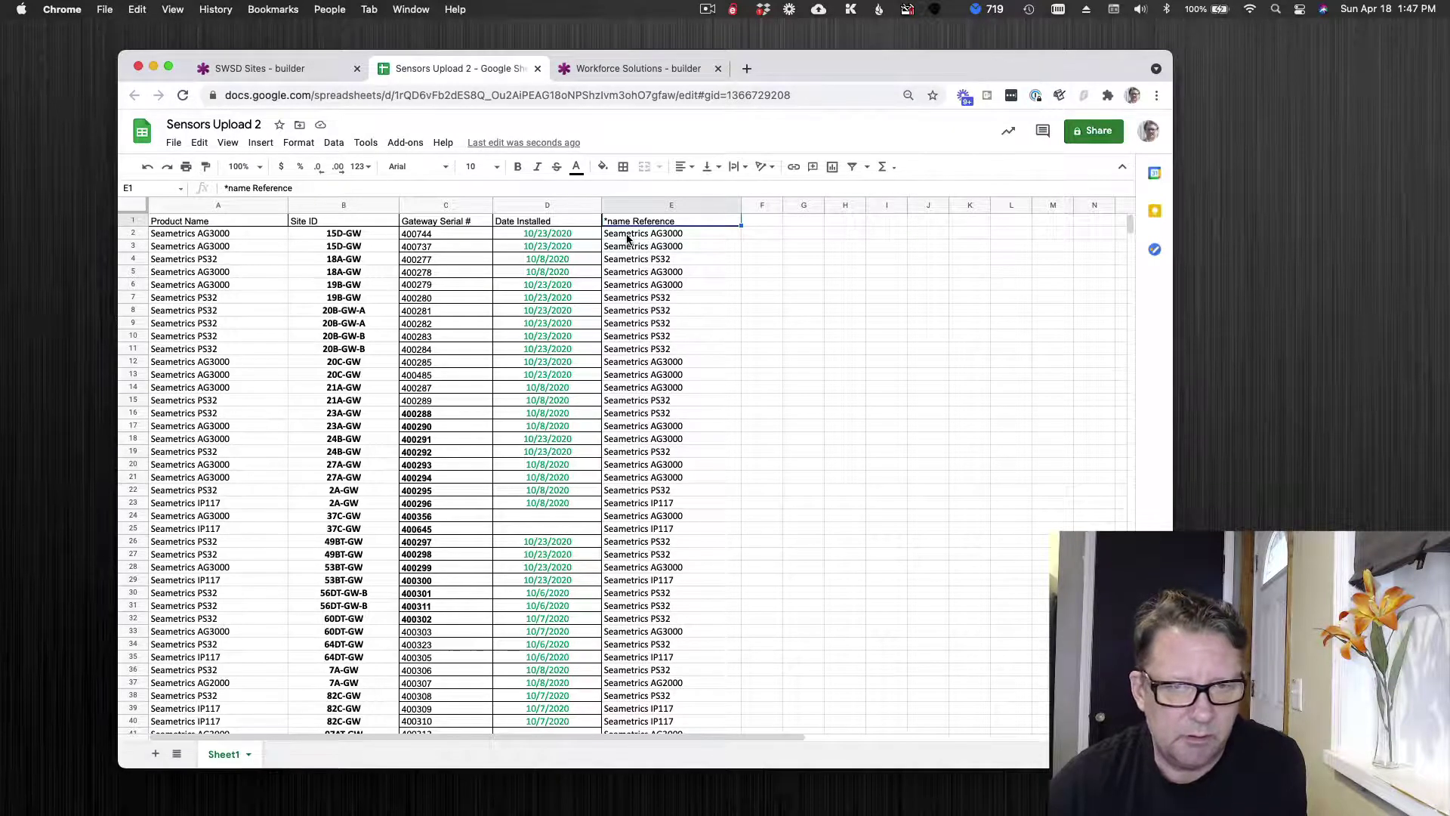
left_click(294, 69)
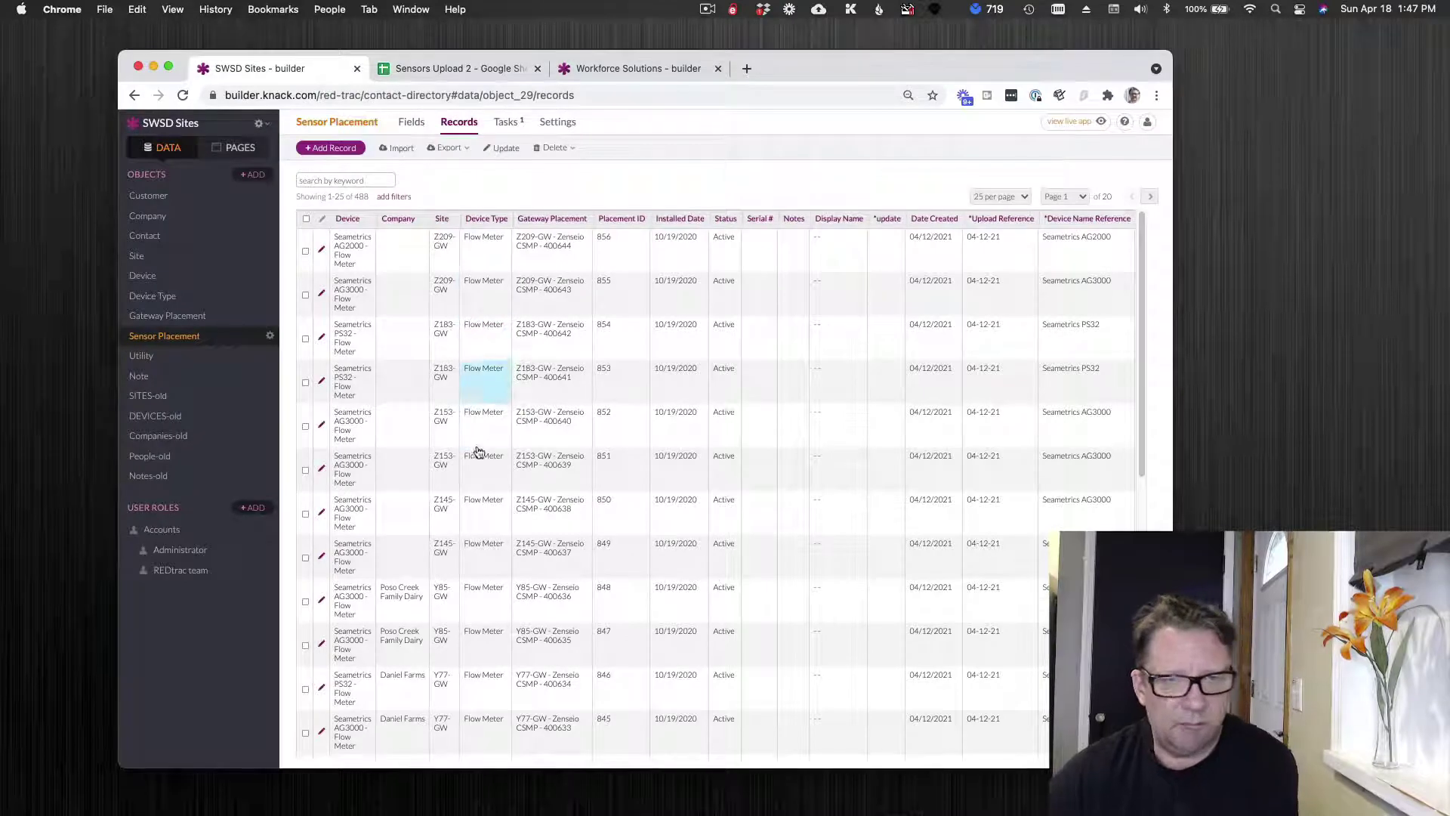
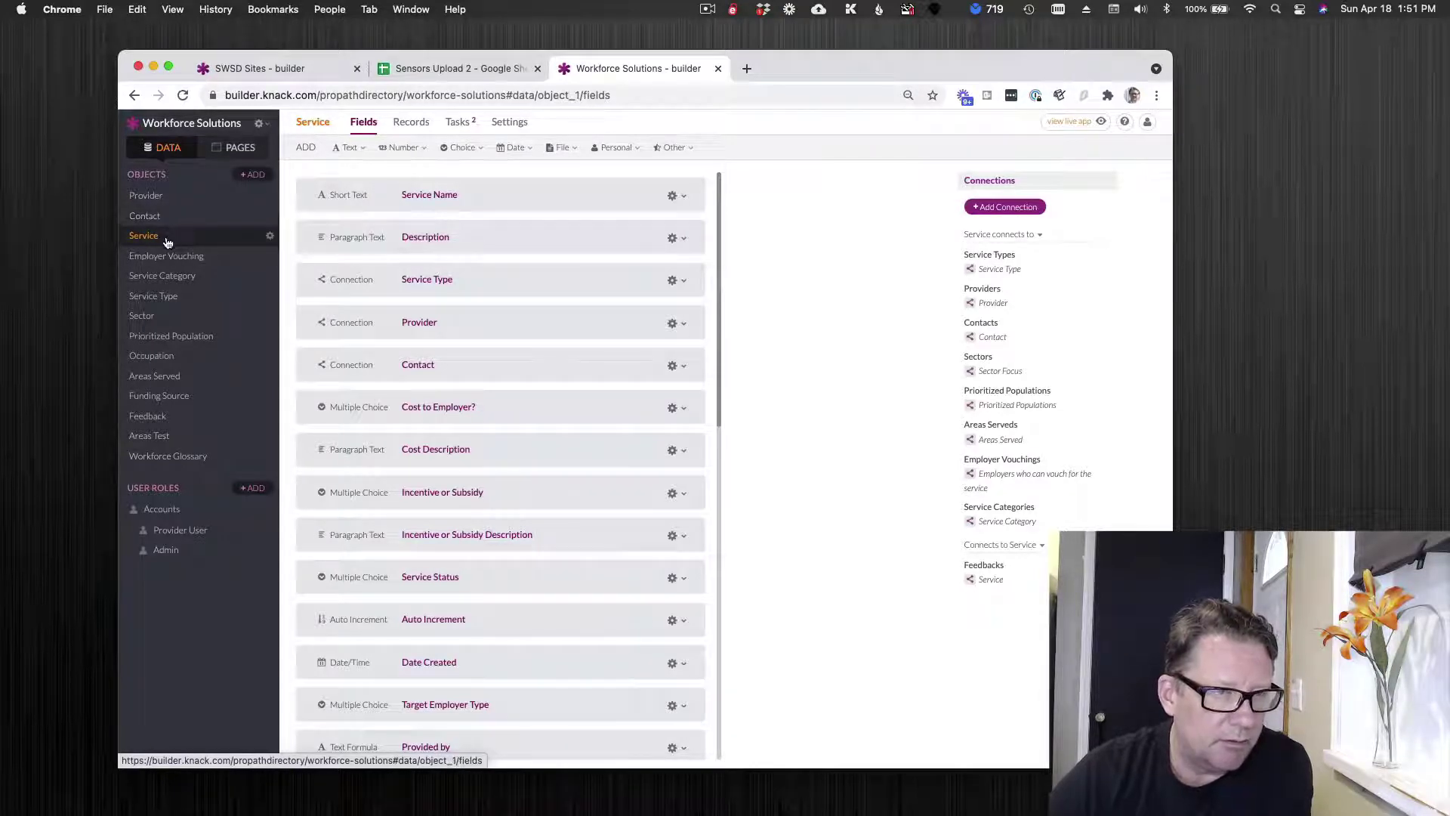
Inspect the text formula of the Service object's *drawn in provider website field and close it without changes
scroll(506, 510, "down", 10)
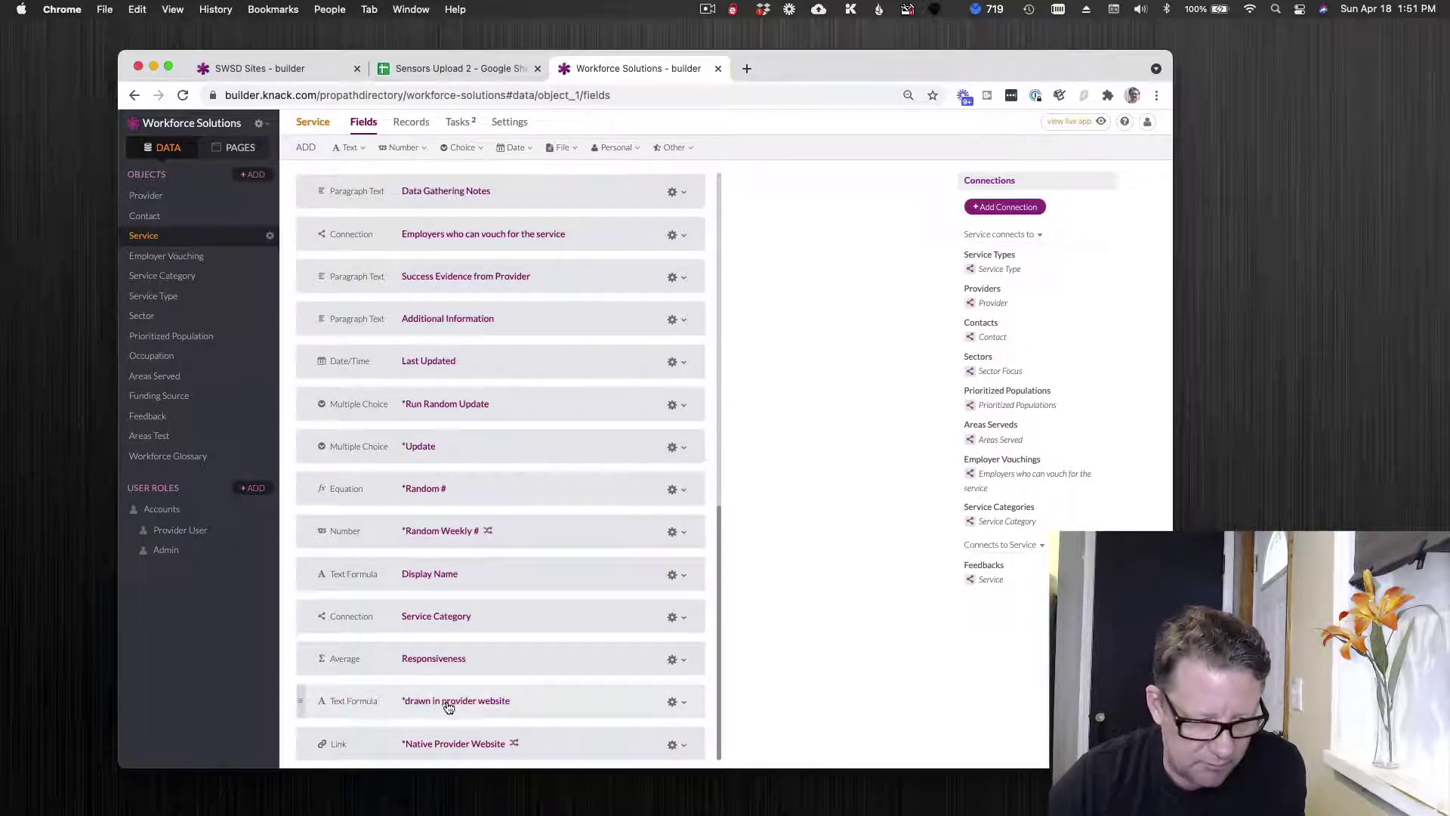
left_click(519, 712)
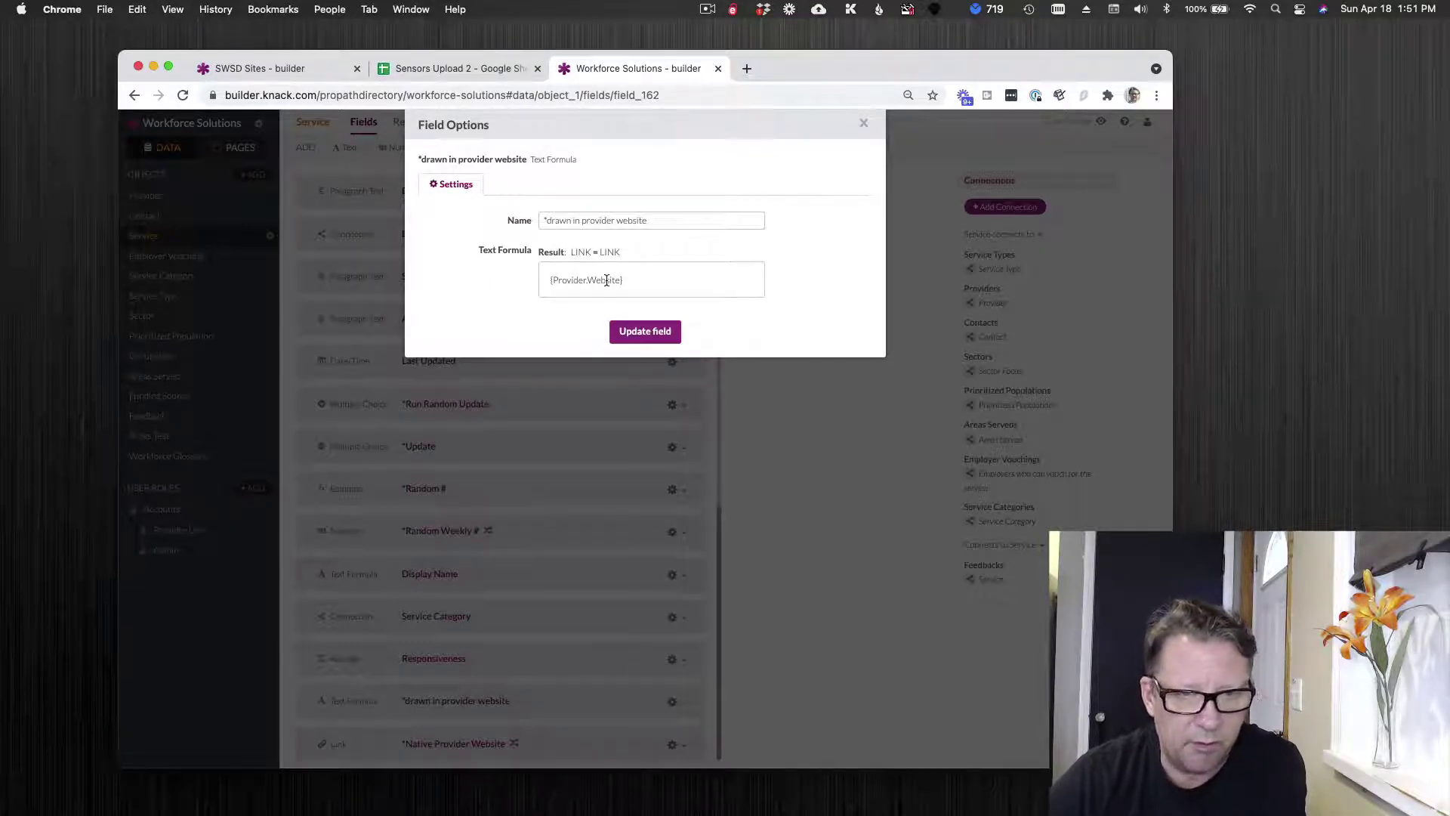
left_click(865, 126)
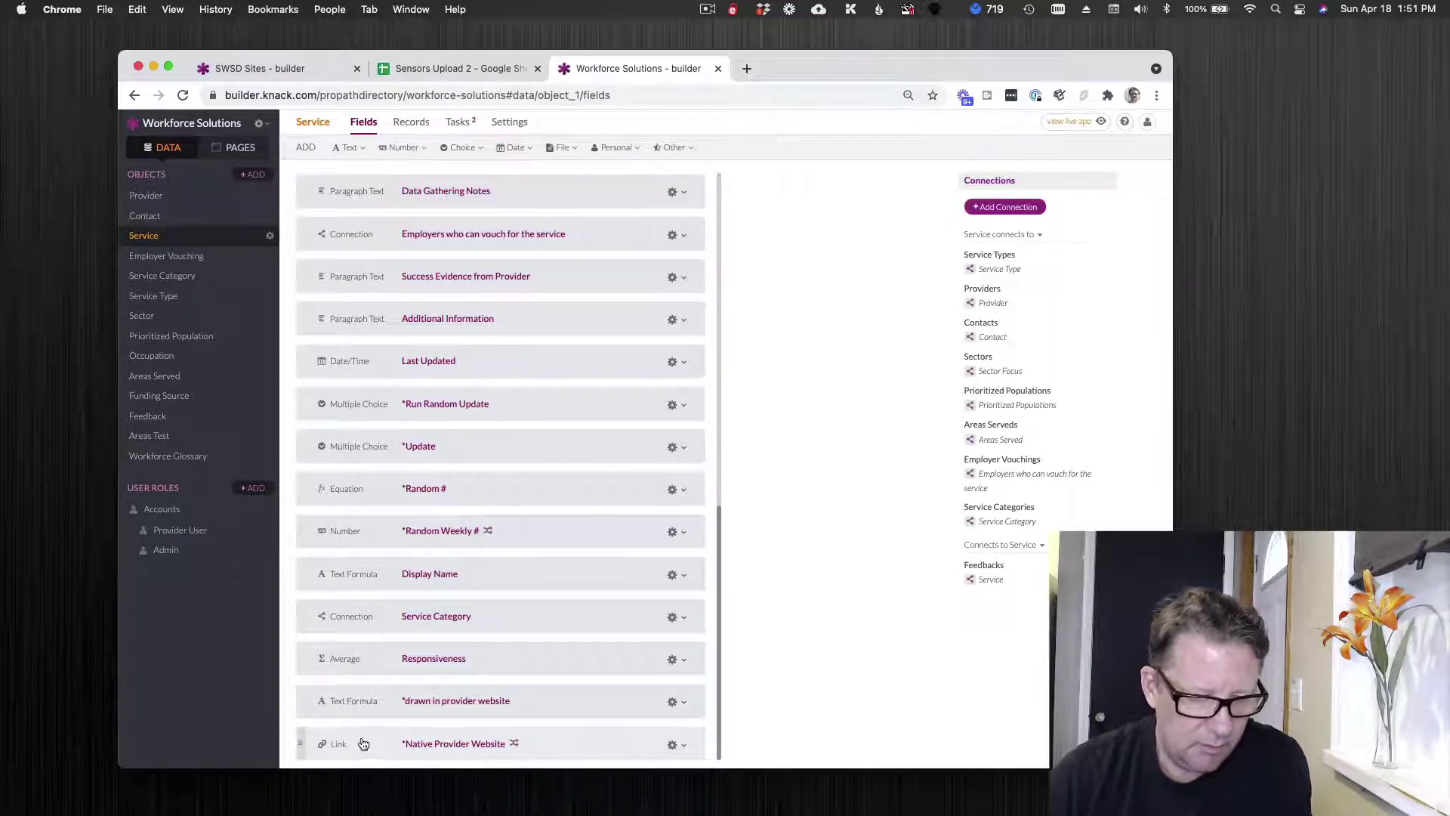
Inspect the conditional rules of the Service object's *Native Provider Website link field and close it without changes
left_click(559, 749)
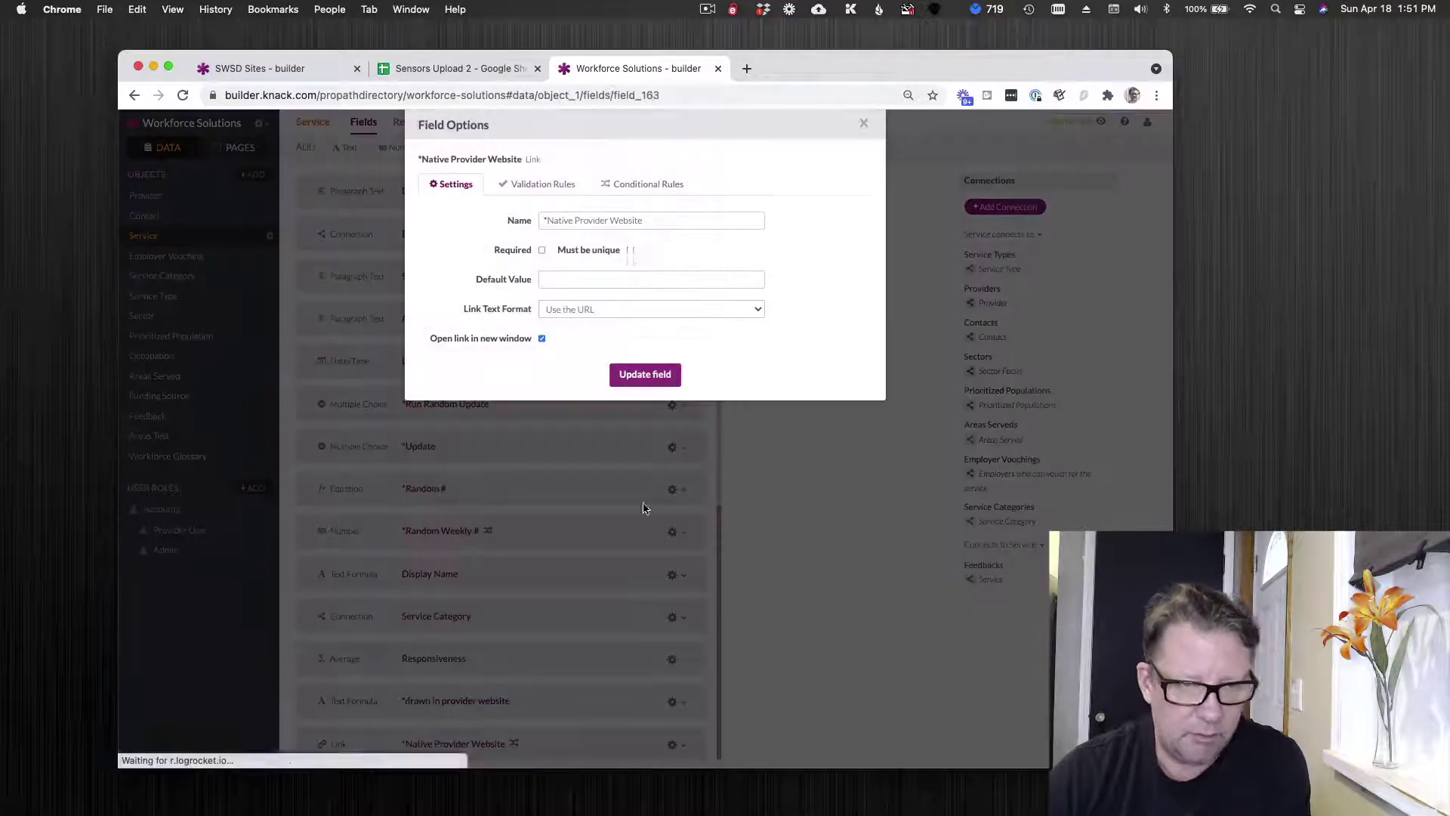
left_click(623, 187)
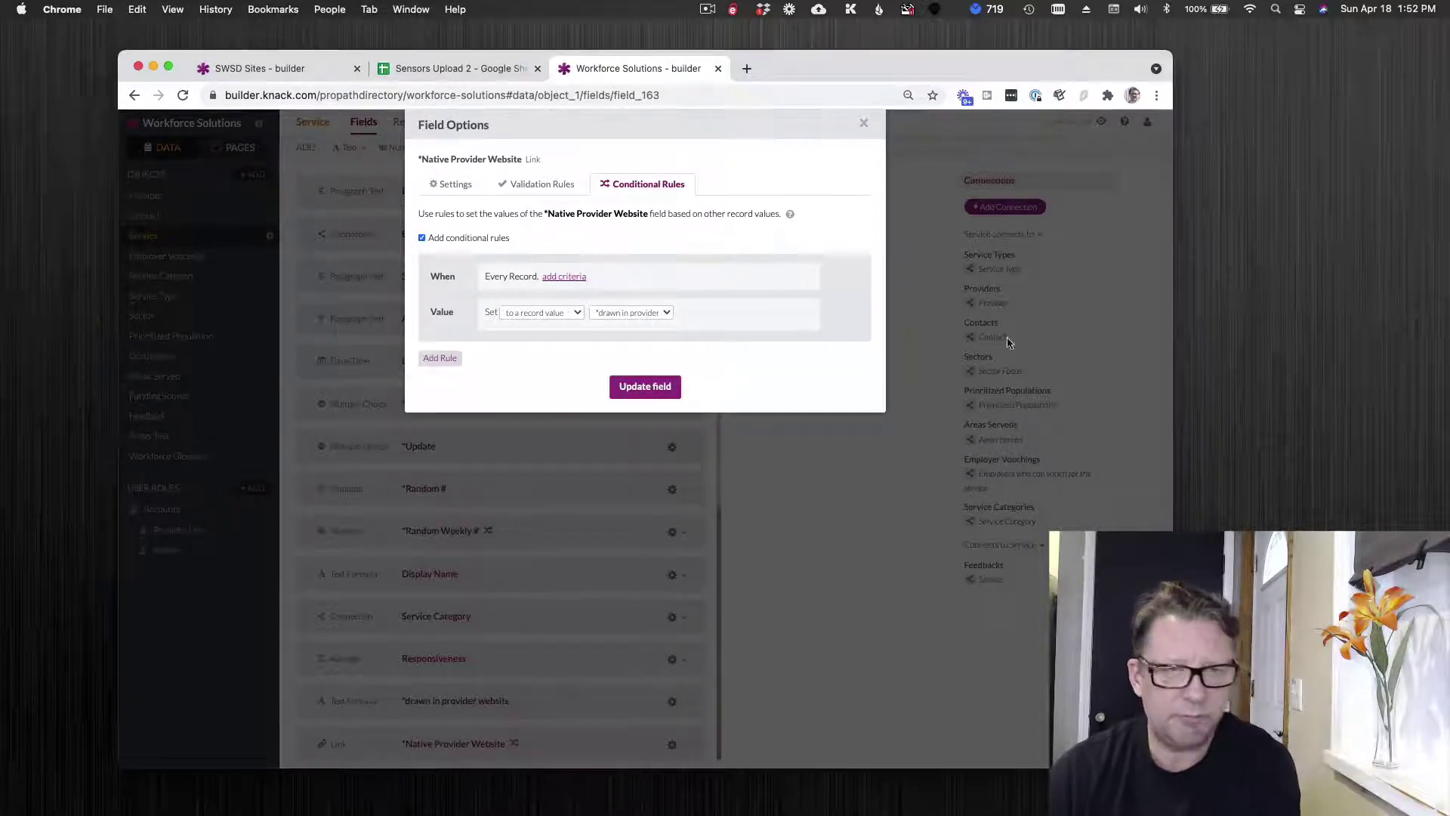
left_click(862, 124)
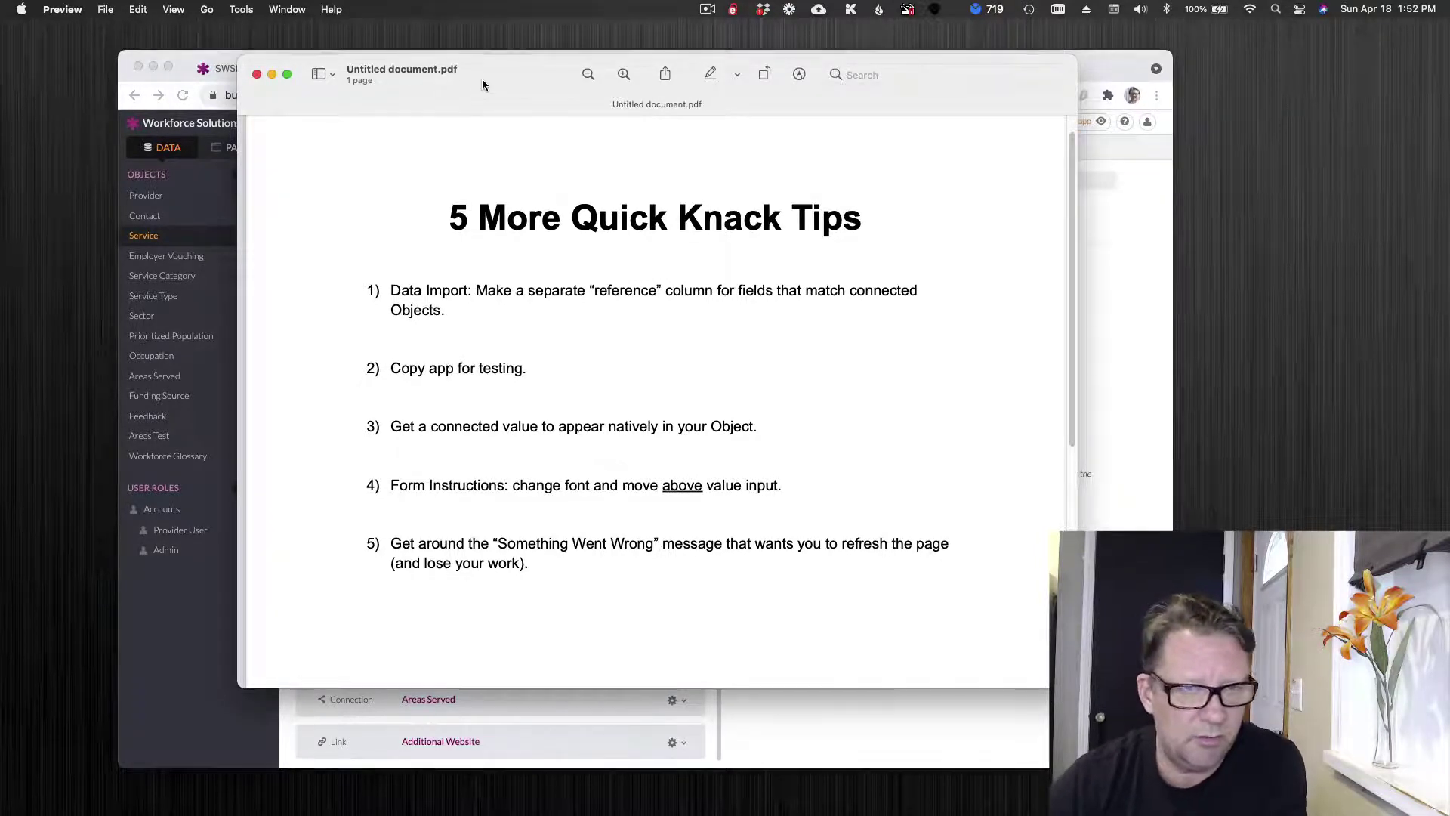
Put away the tips document and highlight the .kn-instructions CSS snippet in the Stickies note for review
key("super+w")
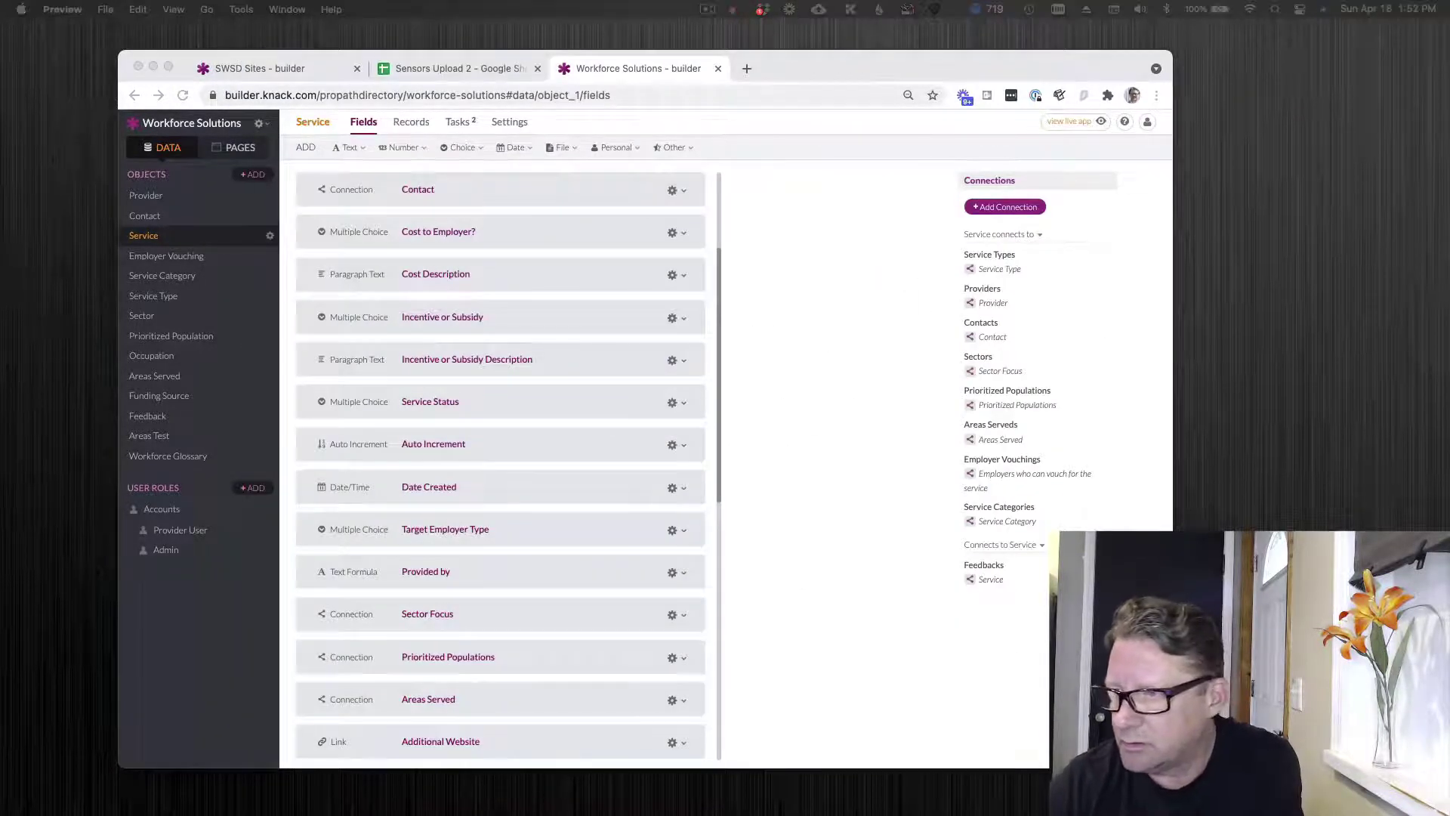
left_click_drag(974, 223, 670, 180)
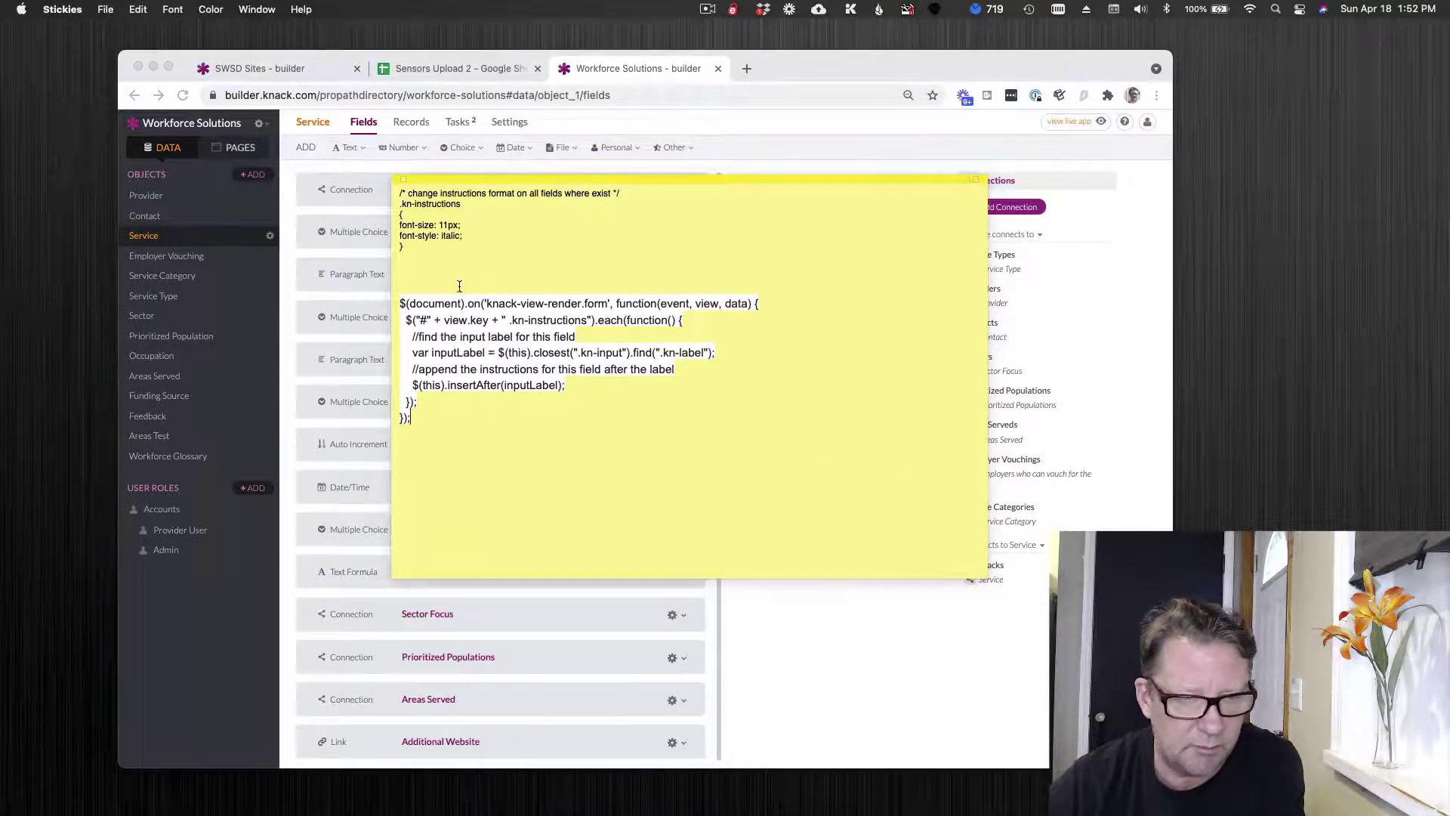
left_click_drag(407, 251, 389, 194)
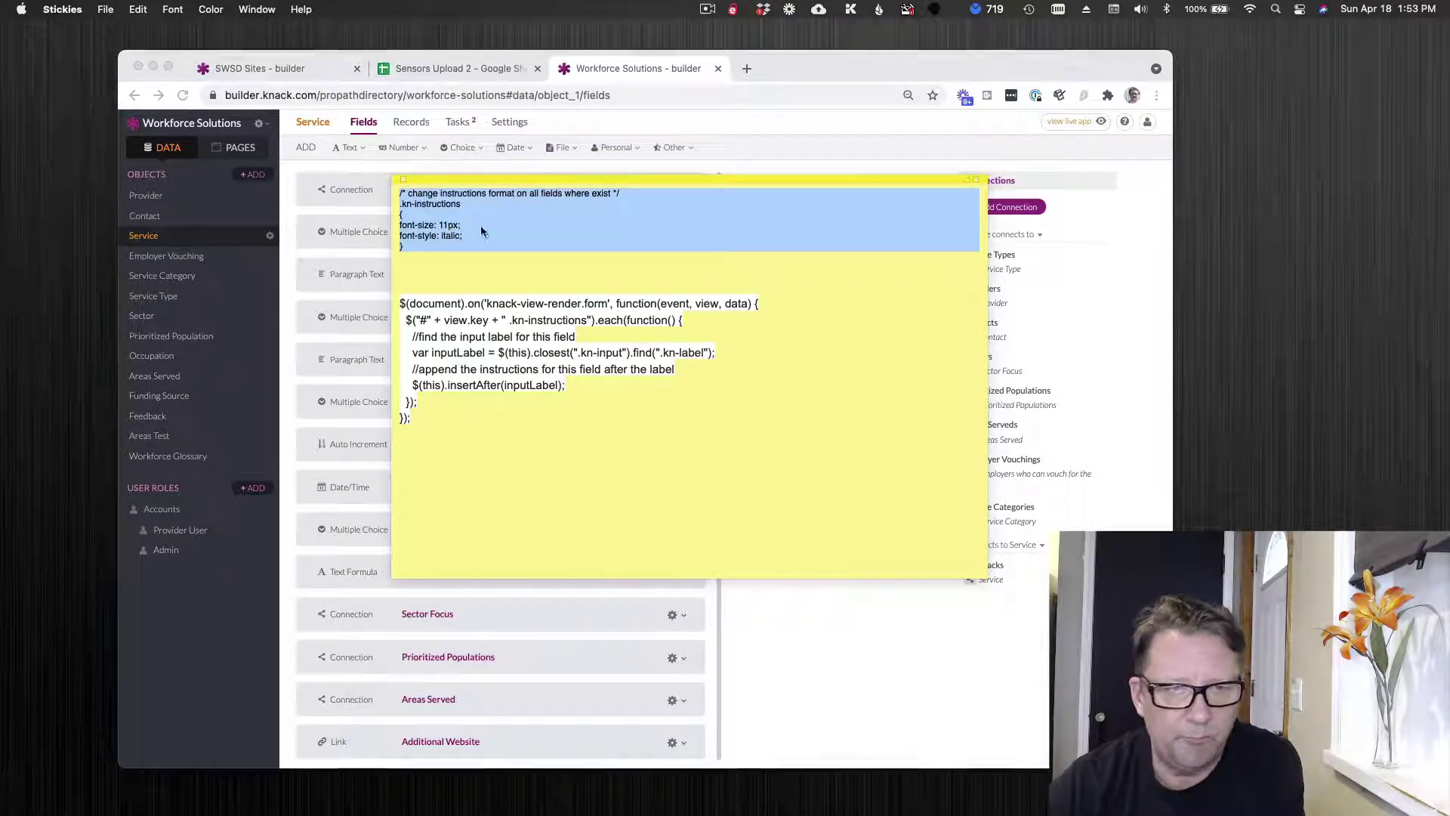
left_click_drag(536, 181, 1, 181)
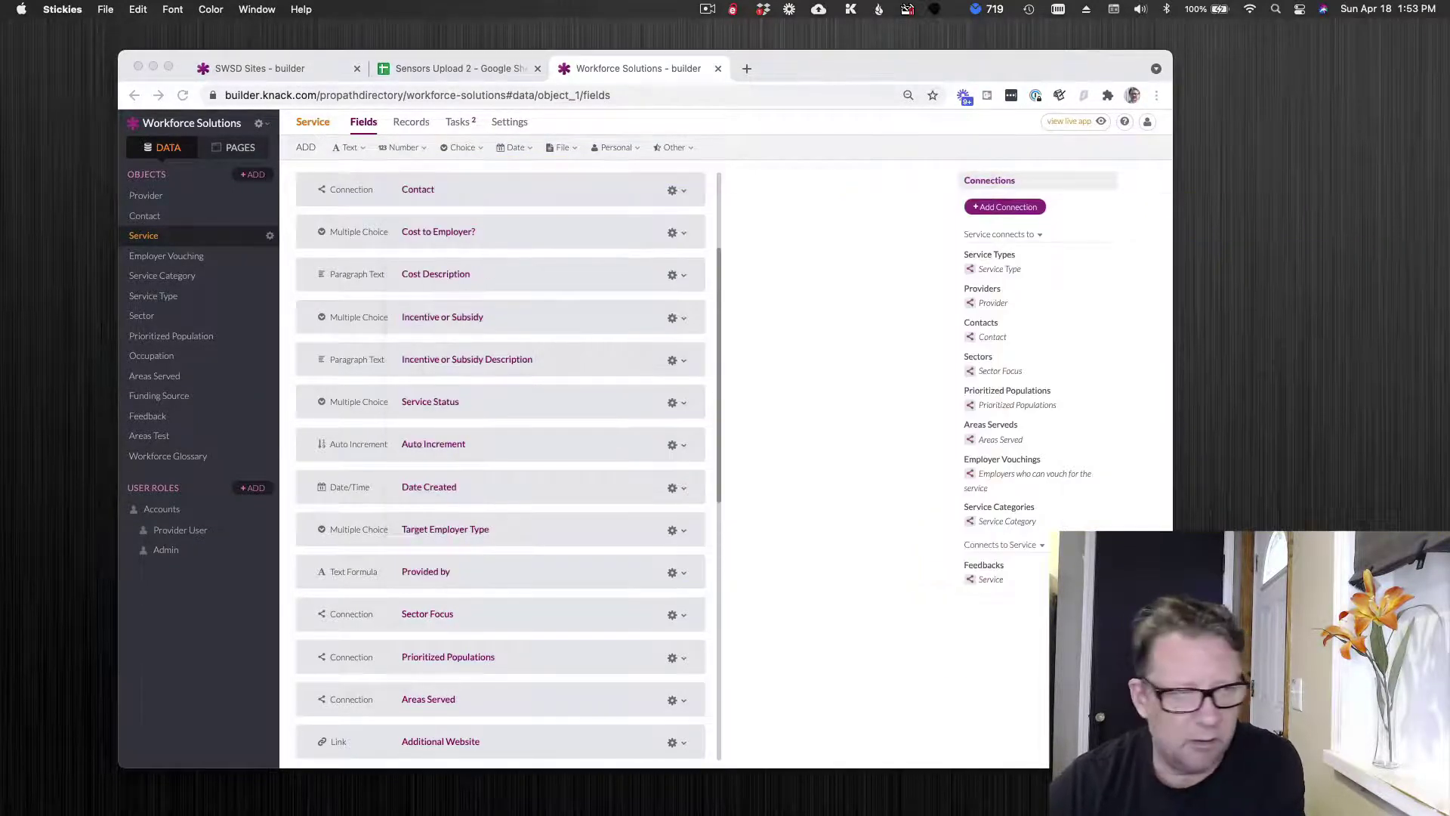
Review the instruction text under the inputs of the Employer Feedback page's Add Feedback form and leave without saving
left_click(233, 150)
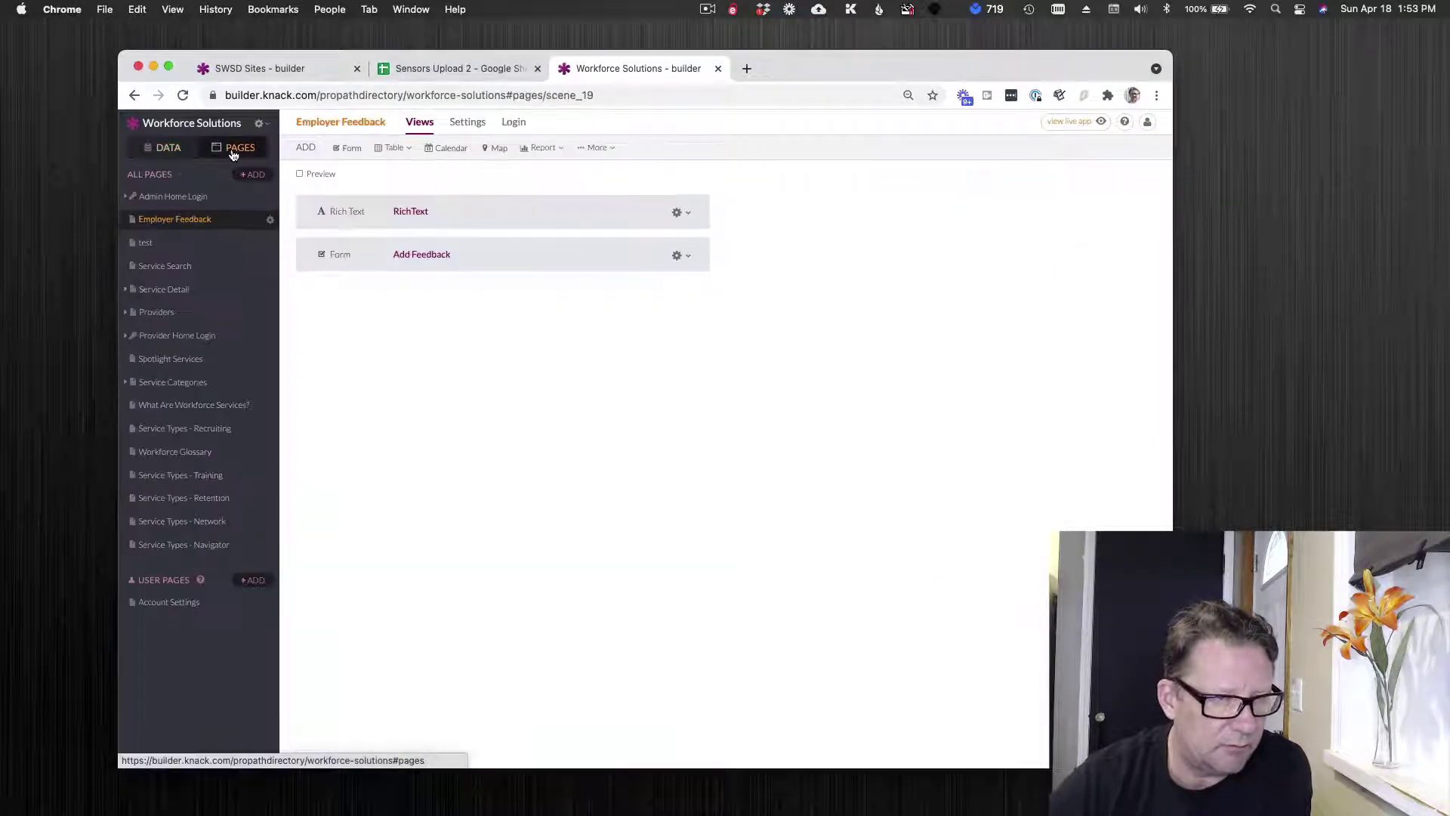
left_click(492, 260)
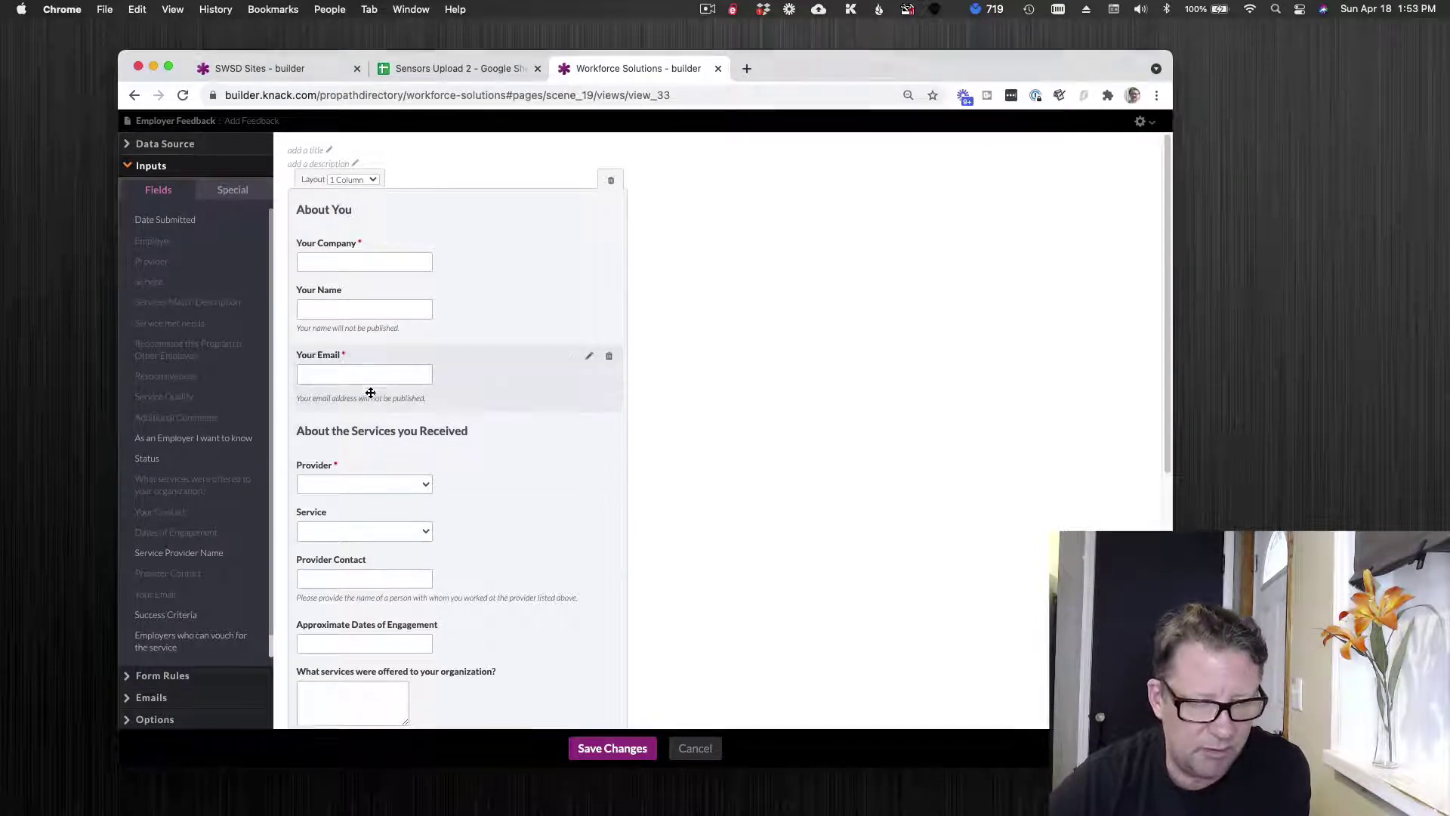
left_click(695, 747)
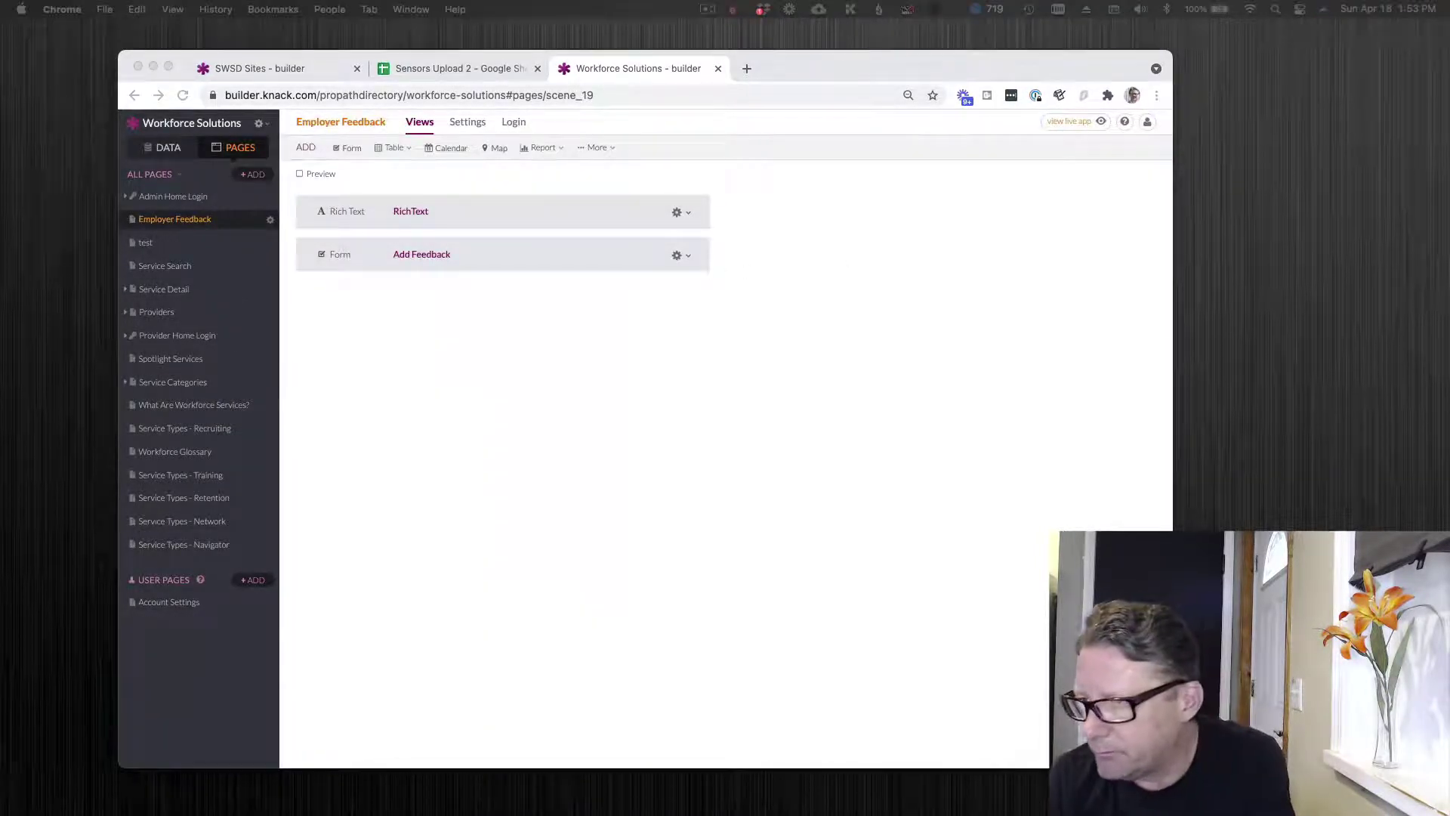
Bring up the Stickies note, highlight the knack-view-render.form JavaScript snippet for review, and move the note aside
left_click_drag(1449, 225, 707, 207)
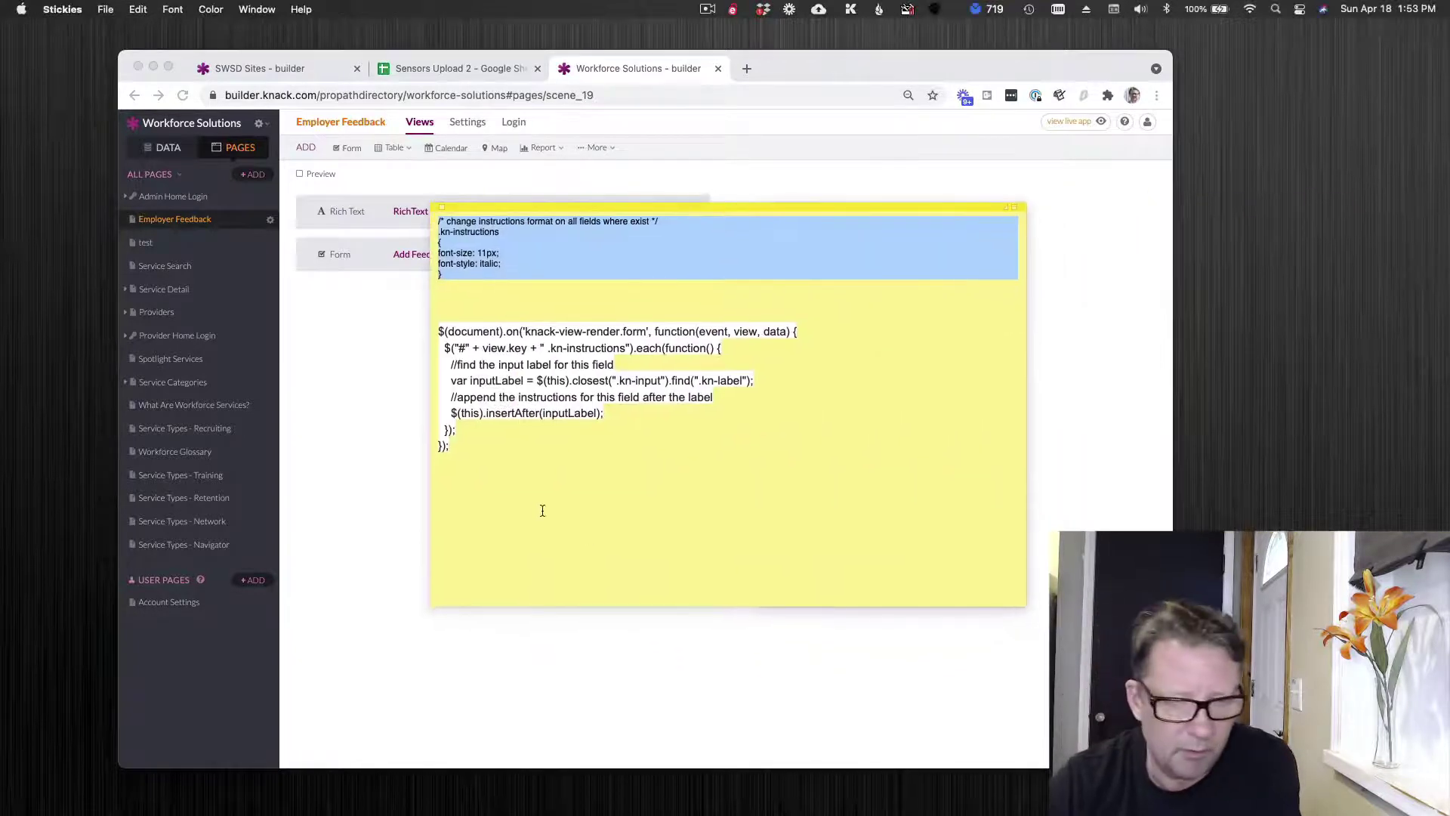
left_click(486, 455)
left_click_drag(455, 448, 413, 333)
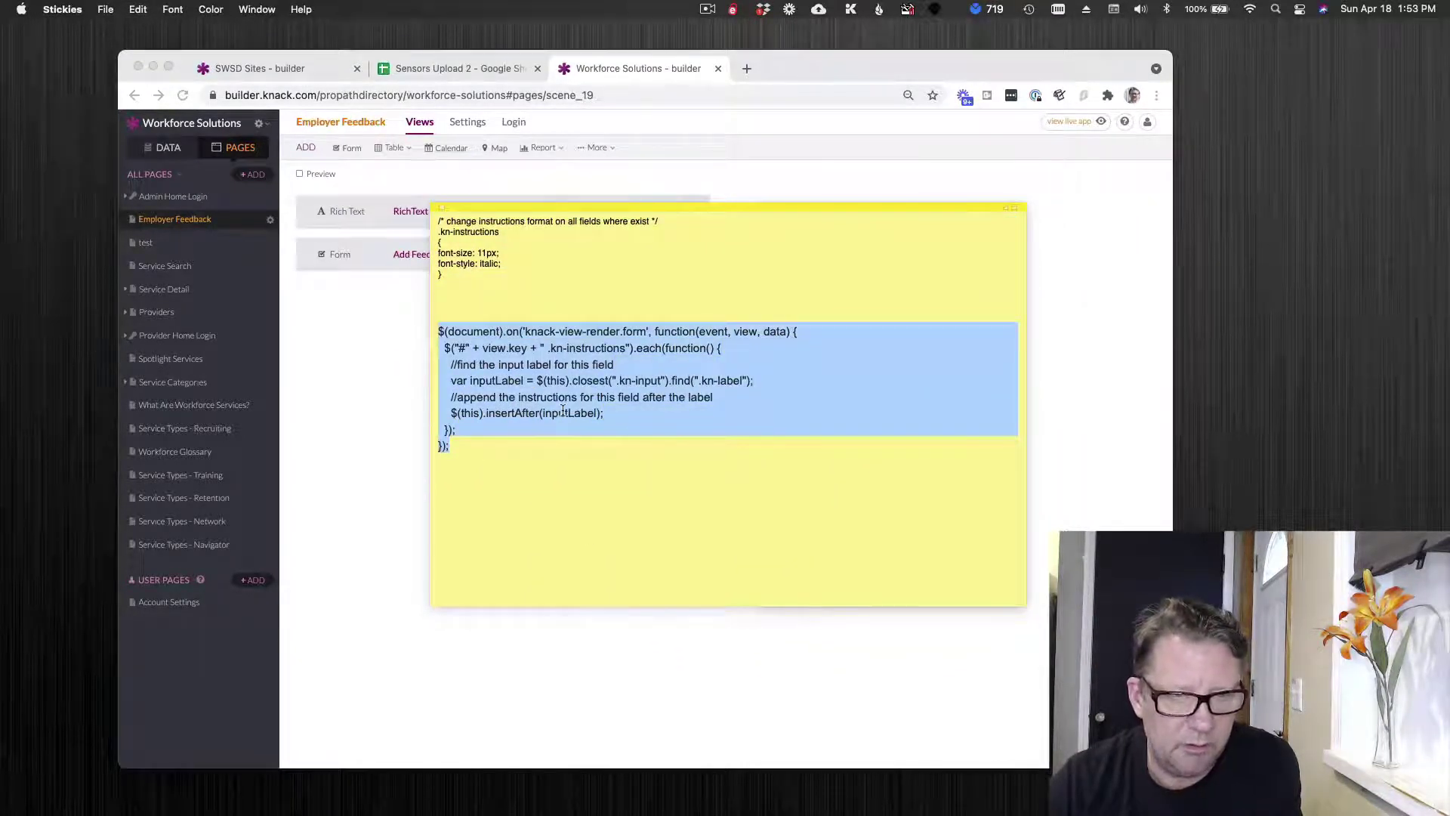
left_click_drag(519, 208, 1448, 408)
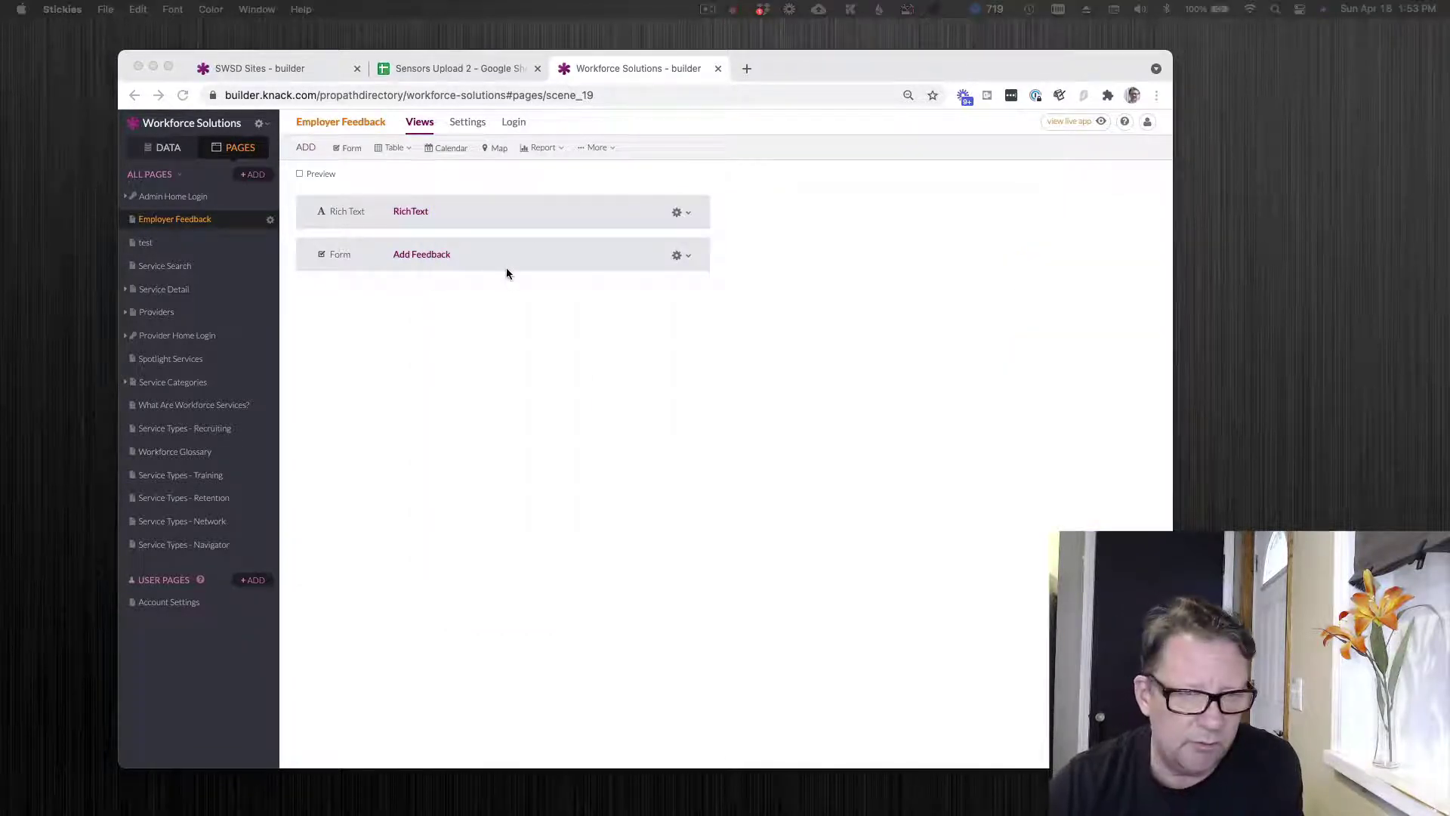
Recheck the instruction placement in the Add Feedback form without saving and review the Knack tips list in Preview
left_click(488, 240)
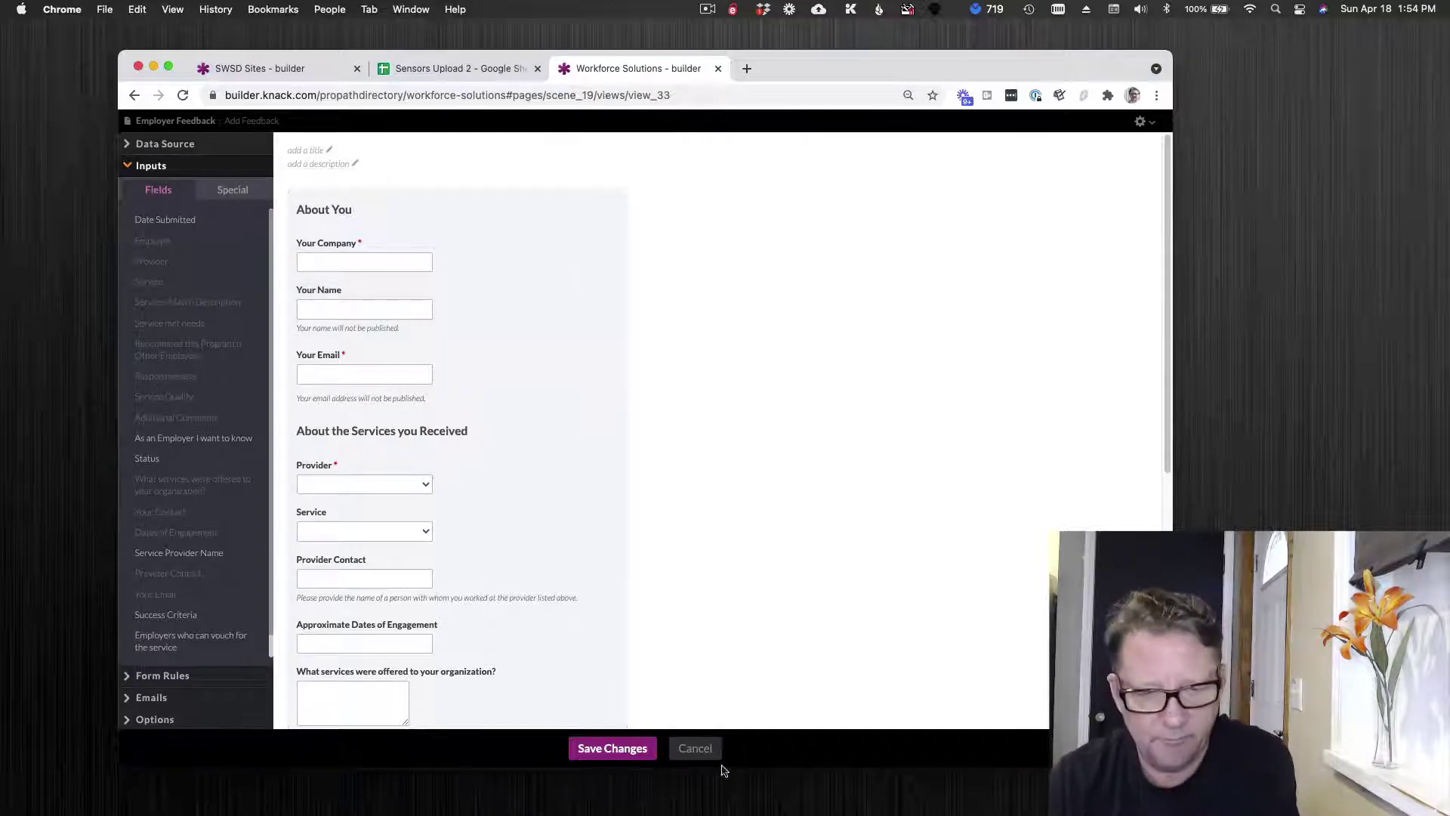
left_click(694, 749)
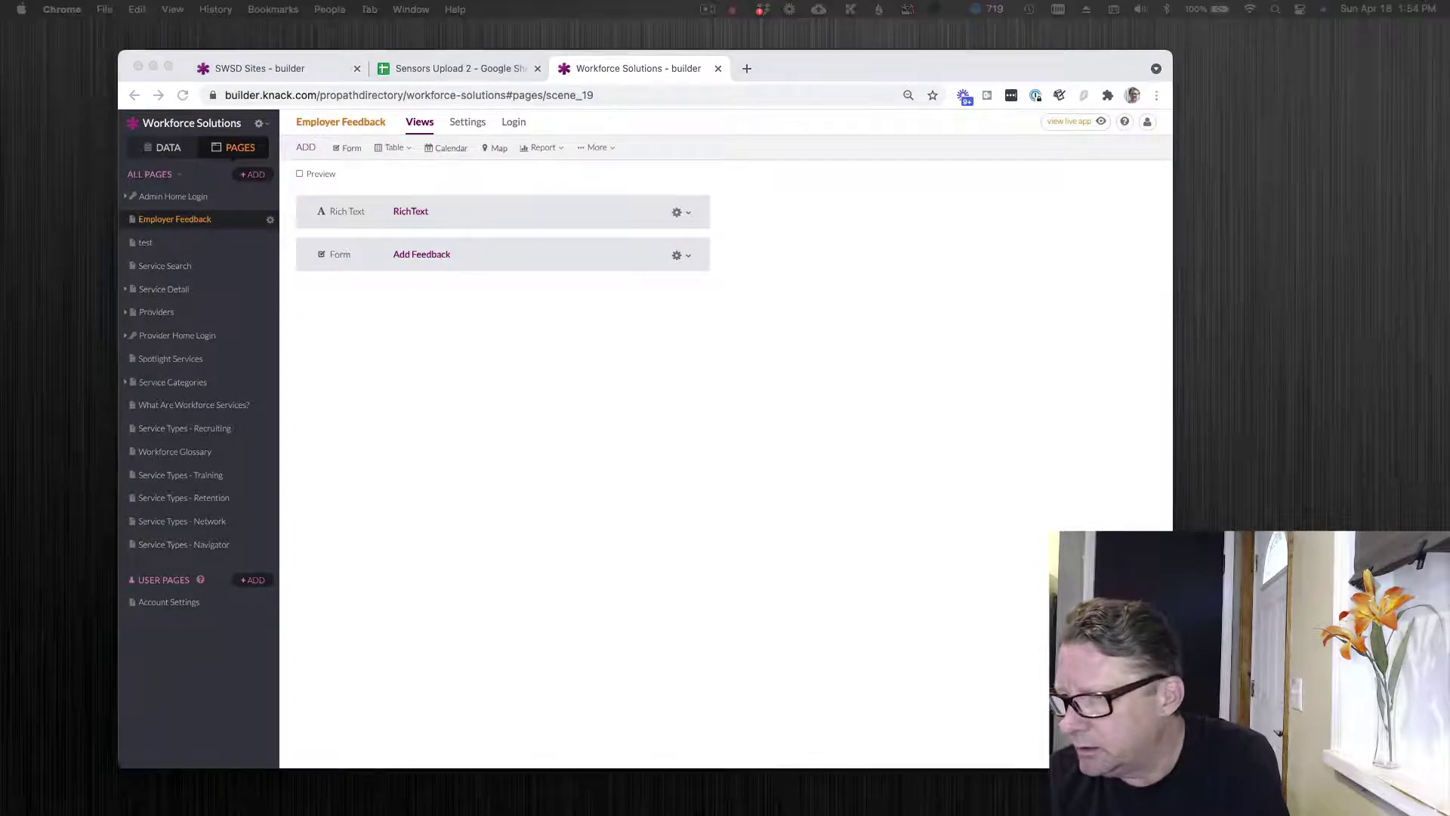
left_click_drag(1449, 216, 530, 99)
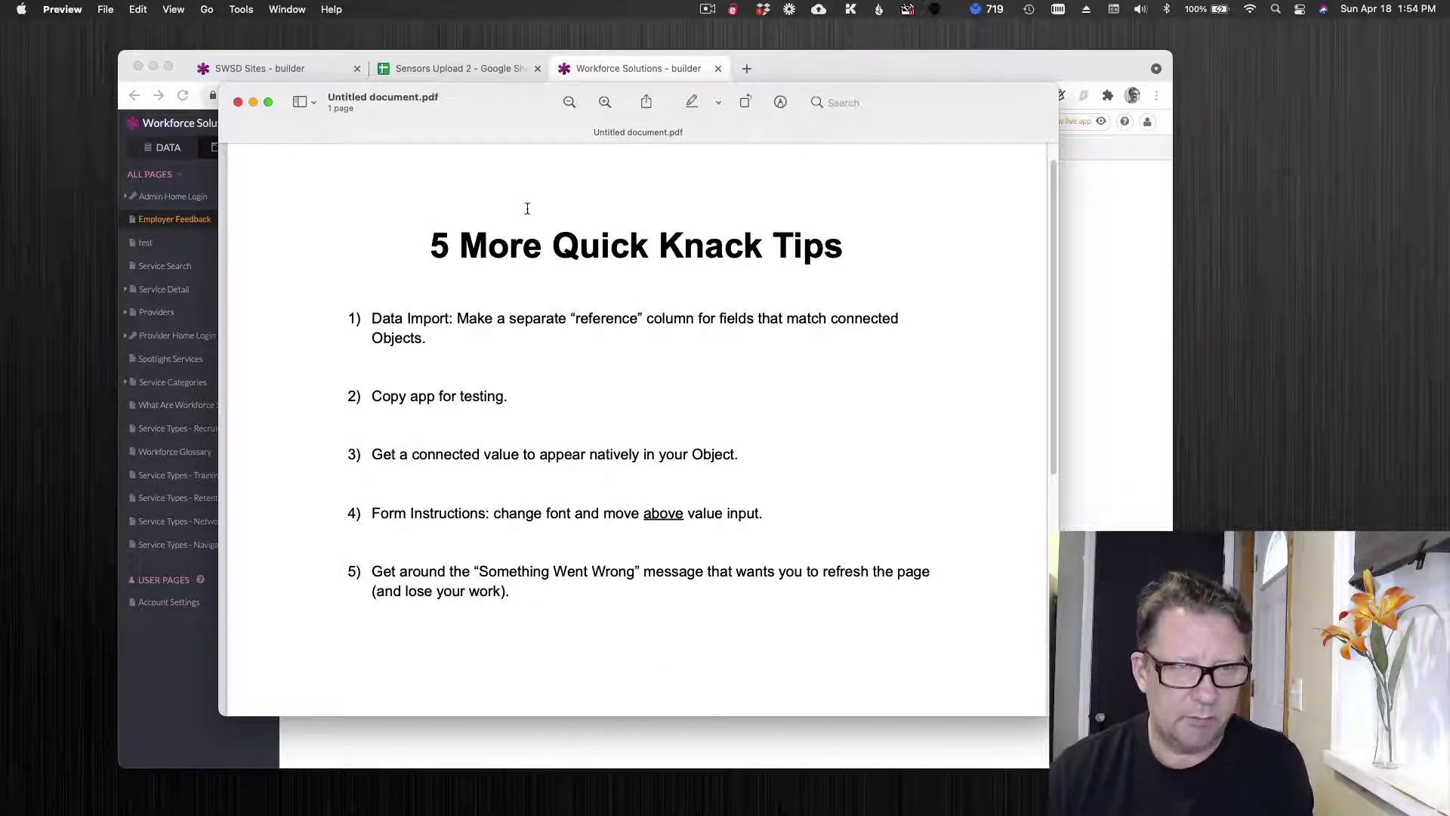
left_click_drag(470, 103, 1449, 201)
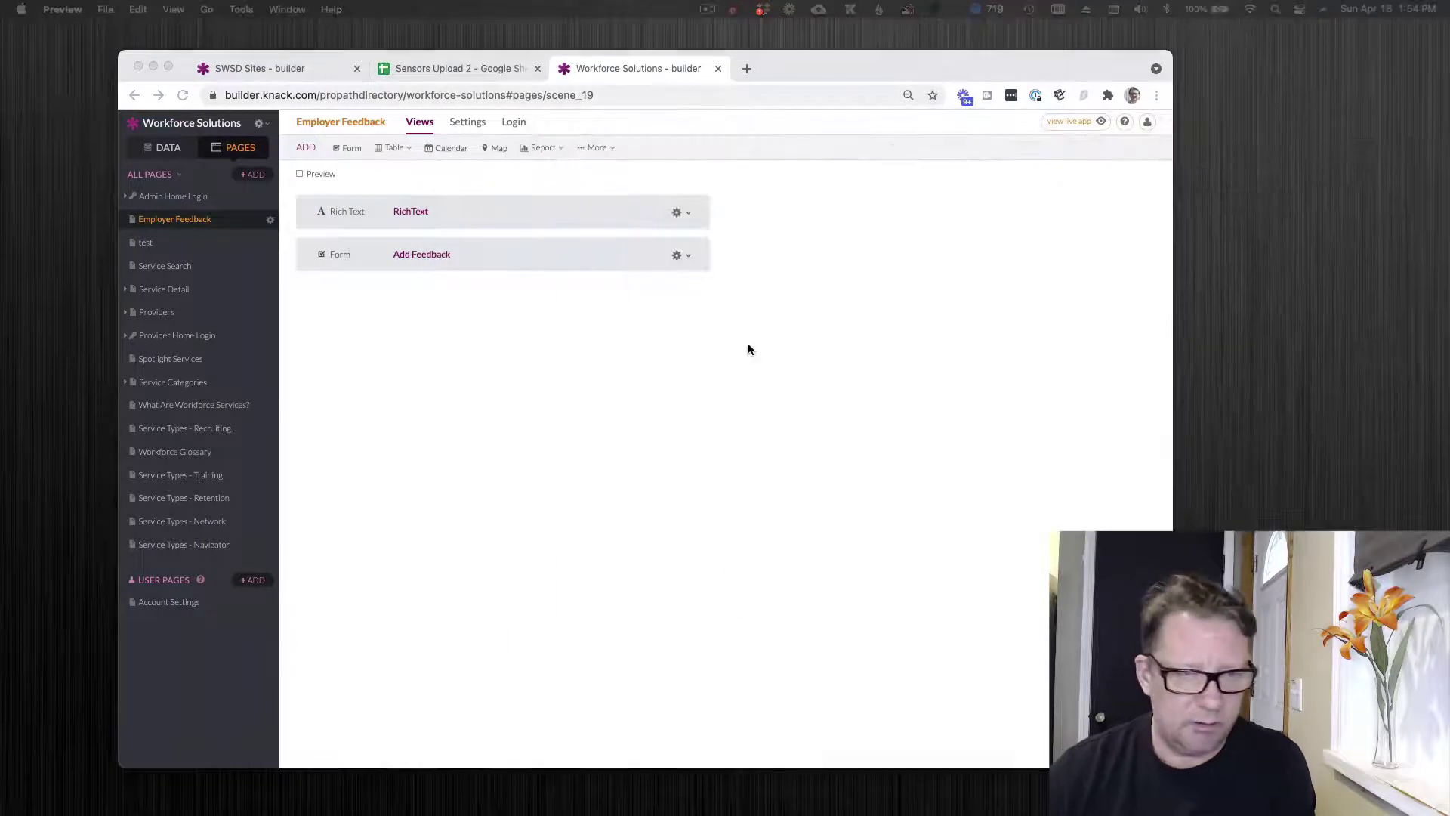
Open the Add Feedback form for editing and try to save its changes
left_click(511, 253)
left_click(503, 252)
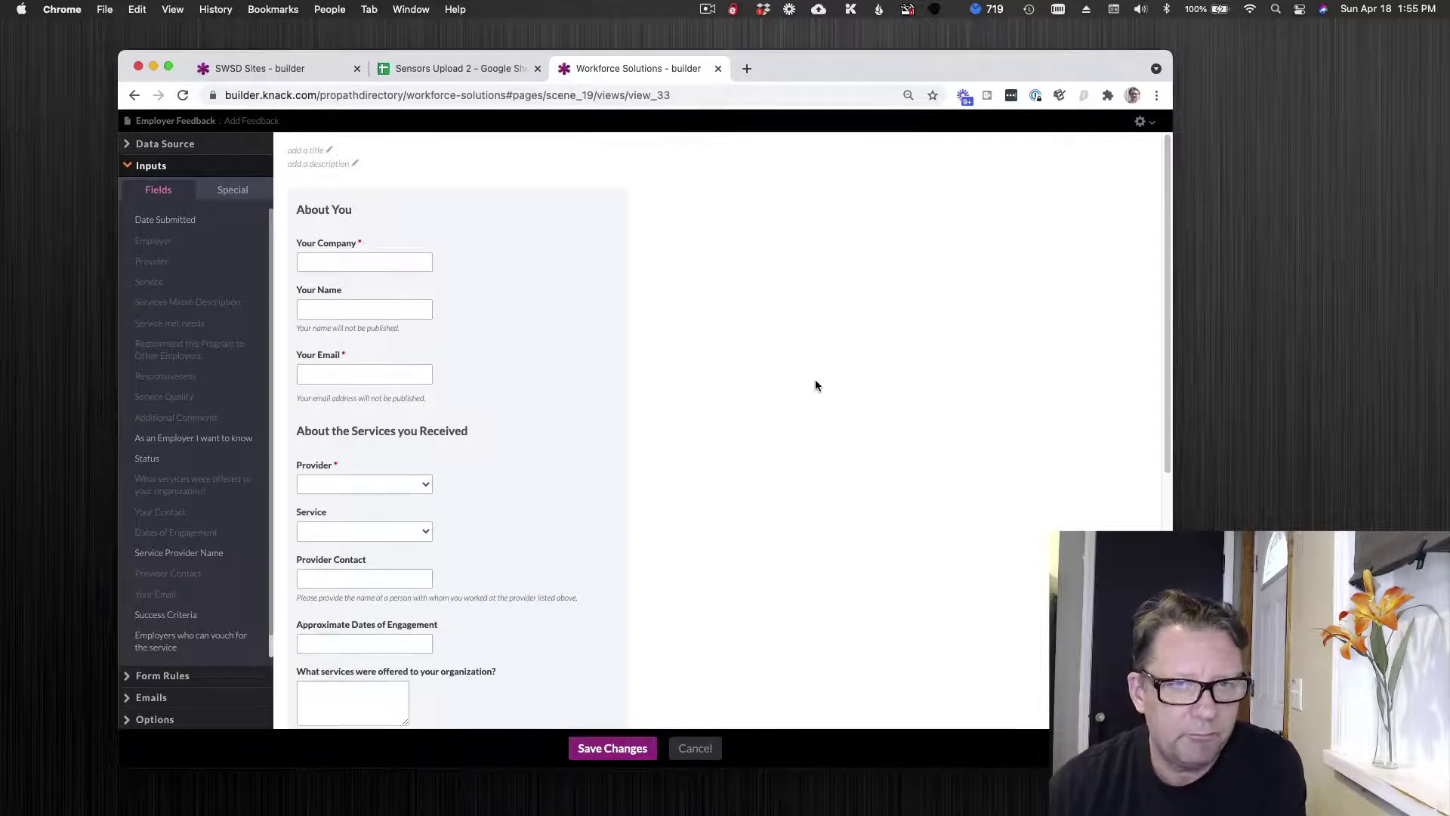
left_click(623, 759)
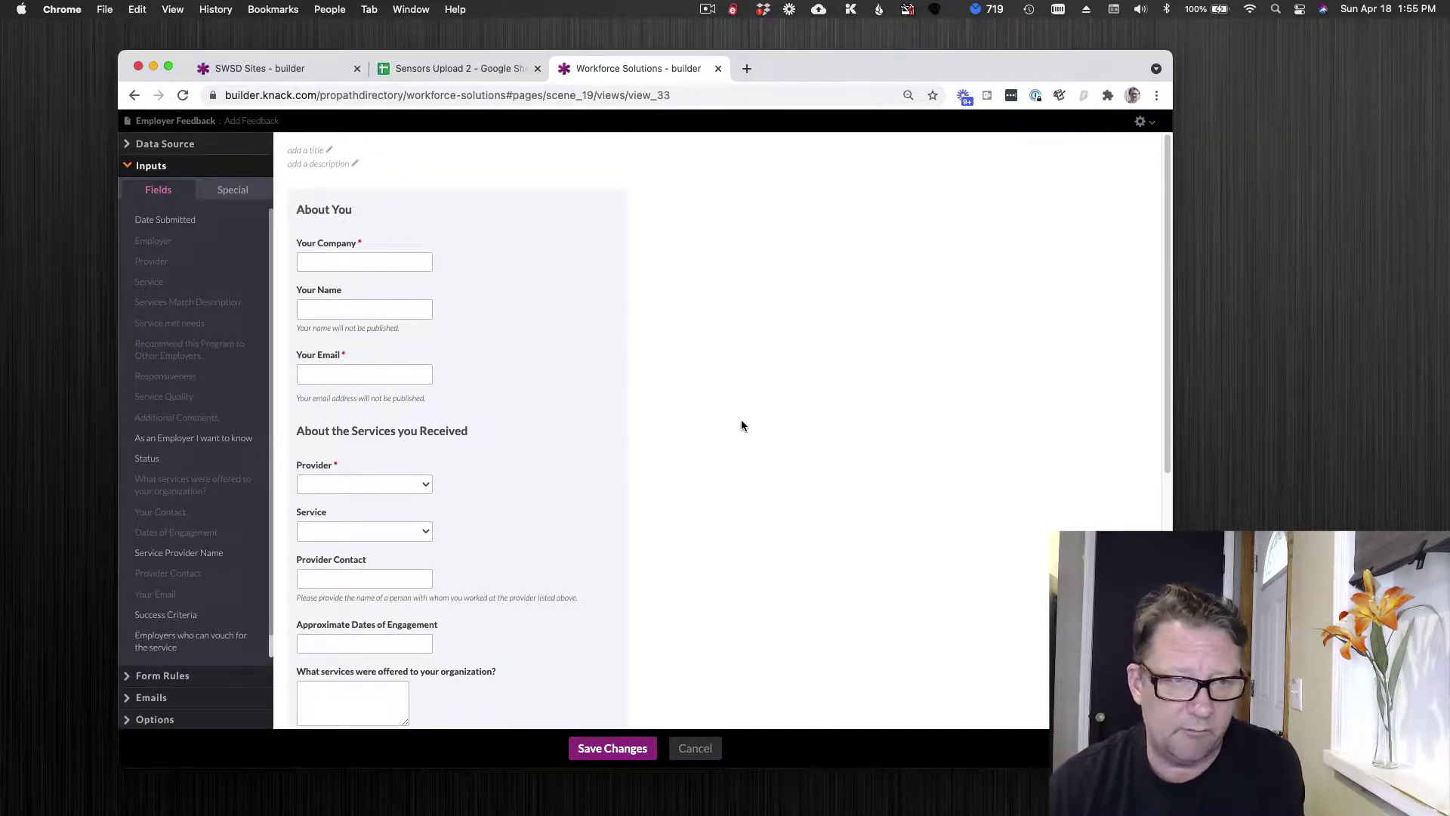
Switch to Preview and bring the 5 More Quick Knack Tips document in front of the form editor
key("super+Tab")
left_click_drag(1069, 212, 510, 88)
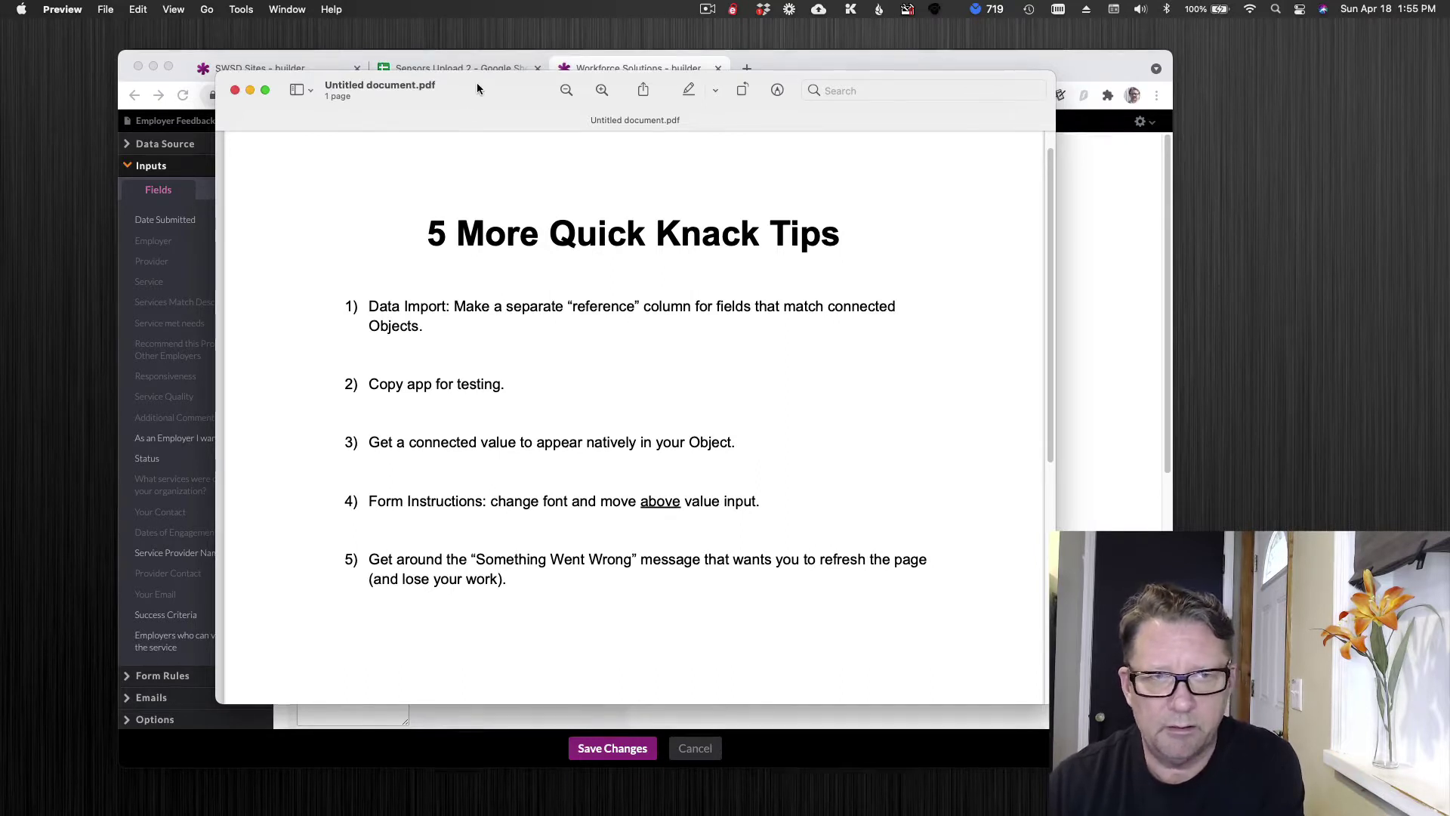
left_click(707, 9)
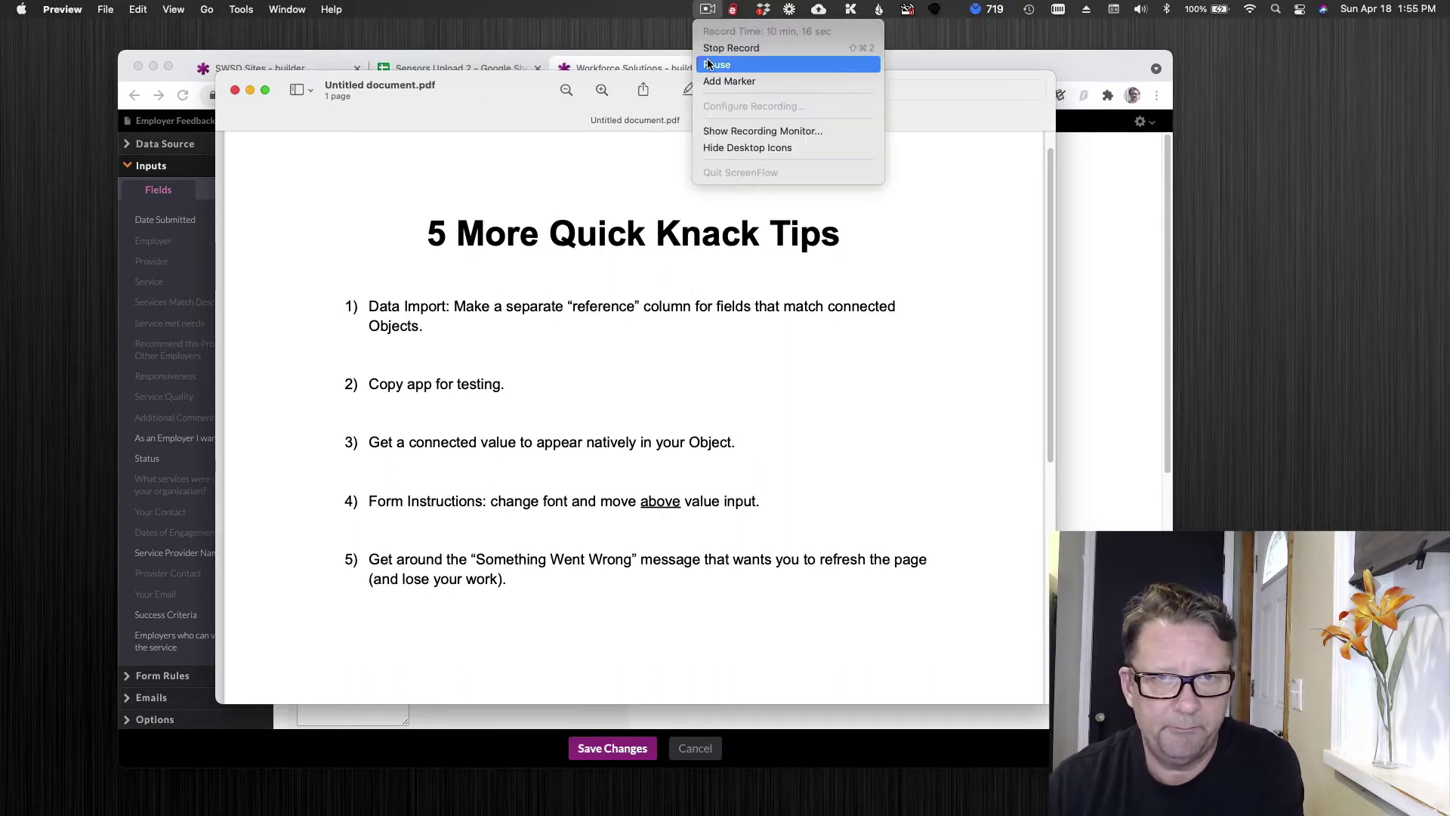